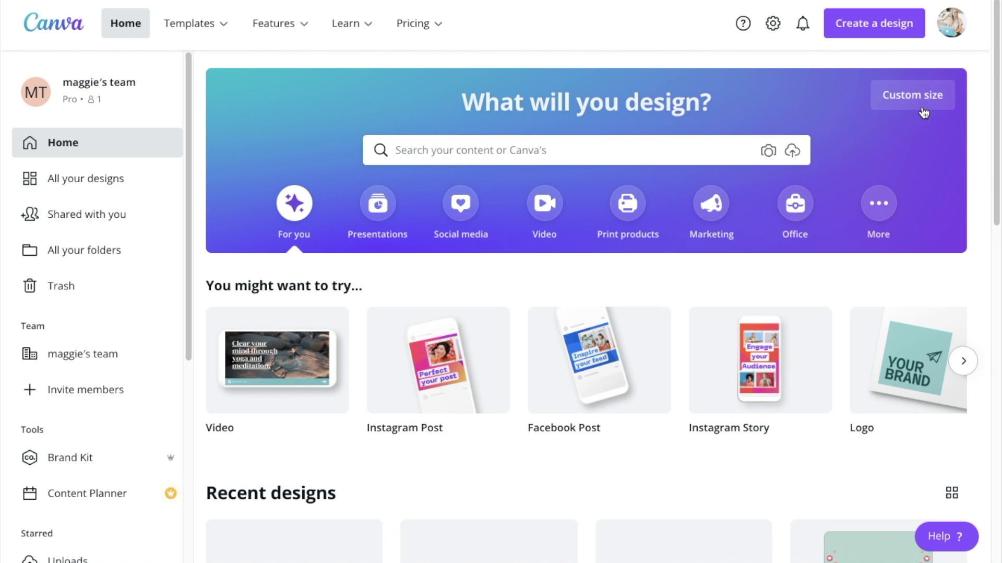
pyautogui.click(903, 97)
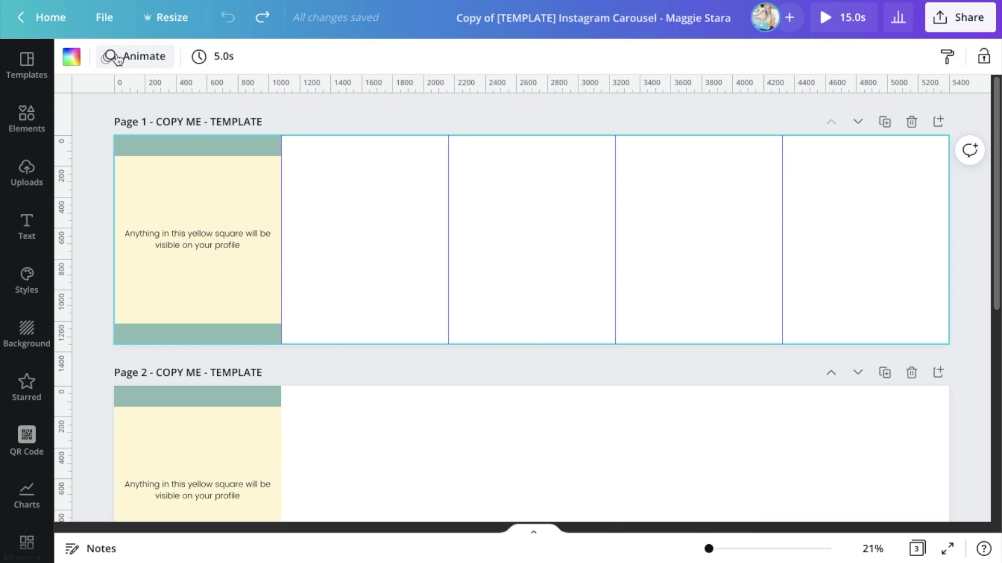
# Step: Hide the panel guides in the Instagram Carousel template design and show them again
pyautogui.click(102, 17)
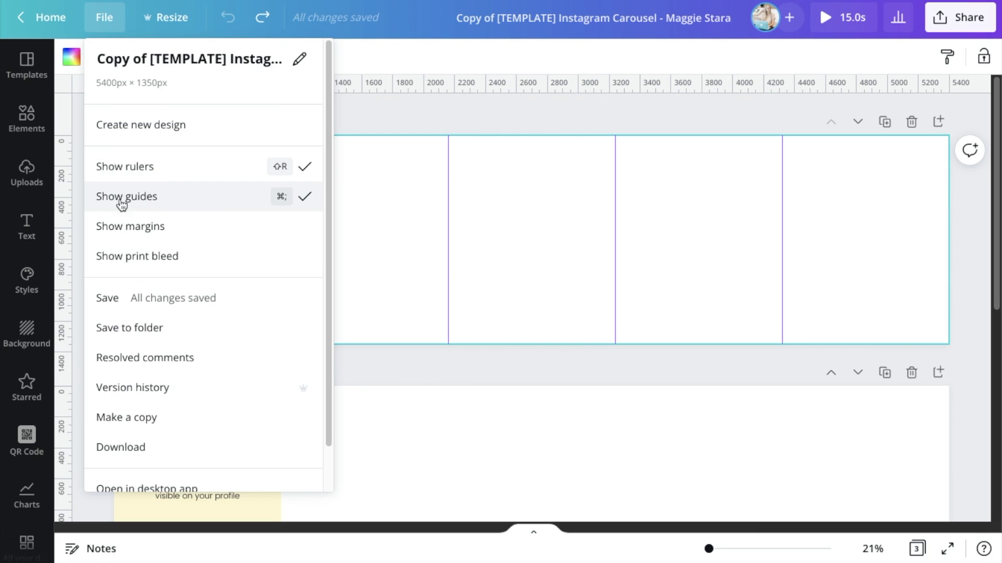
pyautogui.click(189, 201)
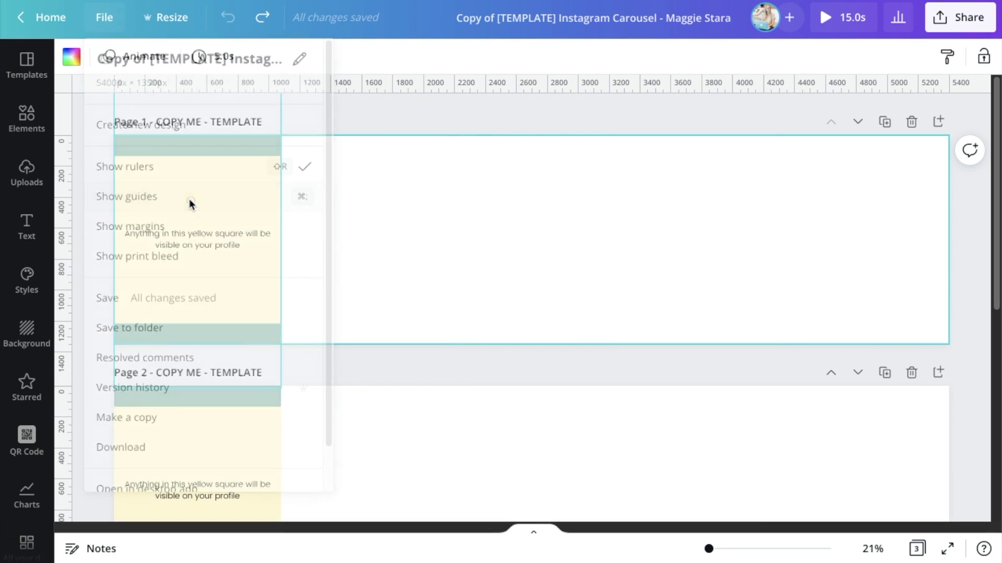
pyautogui.click(110, 19)
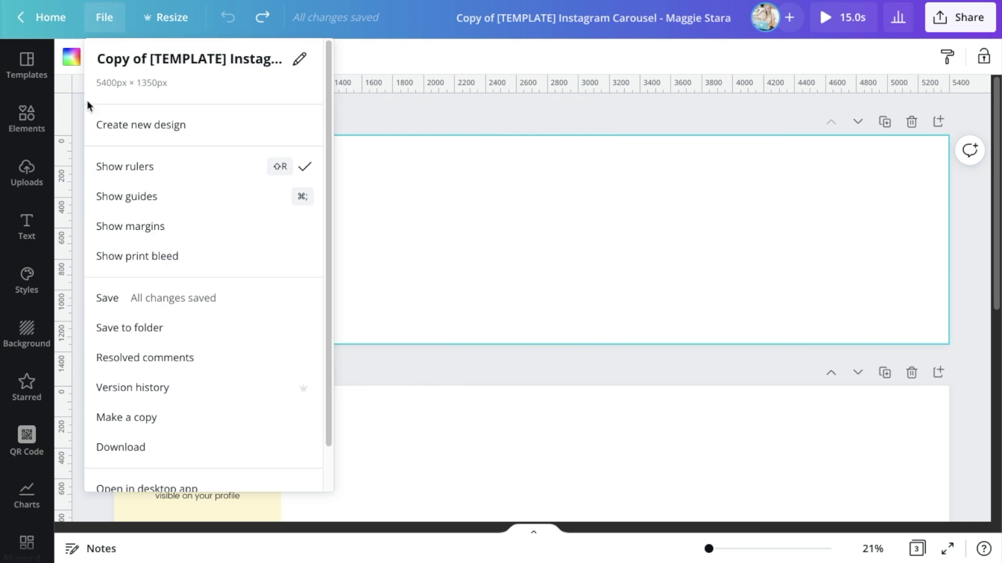
pyautogui.click(126, 196)
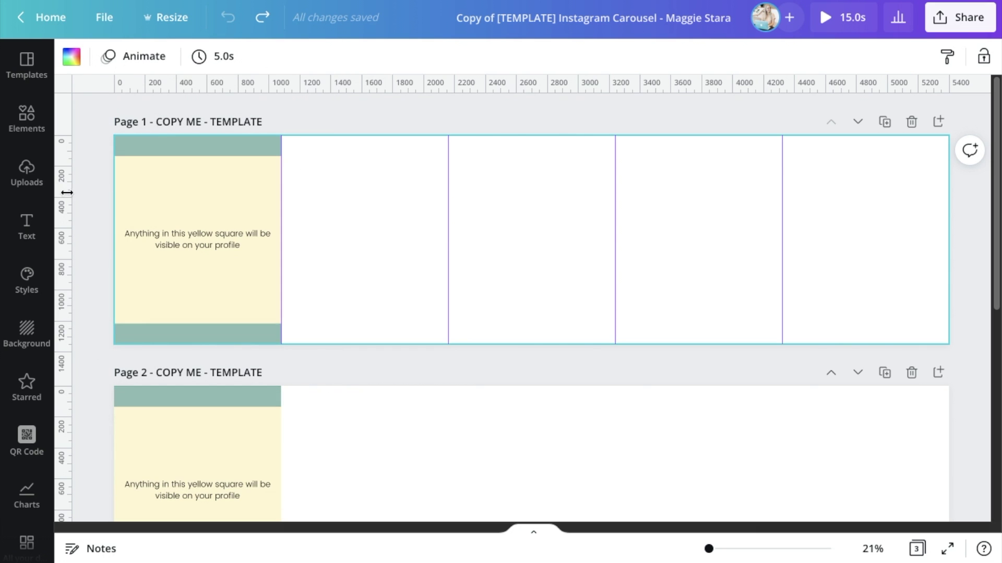
# Step: Try adding an extra vertical guide at about 1557 px on page 1 and undo it
pyautogui.moveTo(62, 193); pyautogui.dragTo(354, 239)
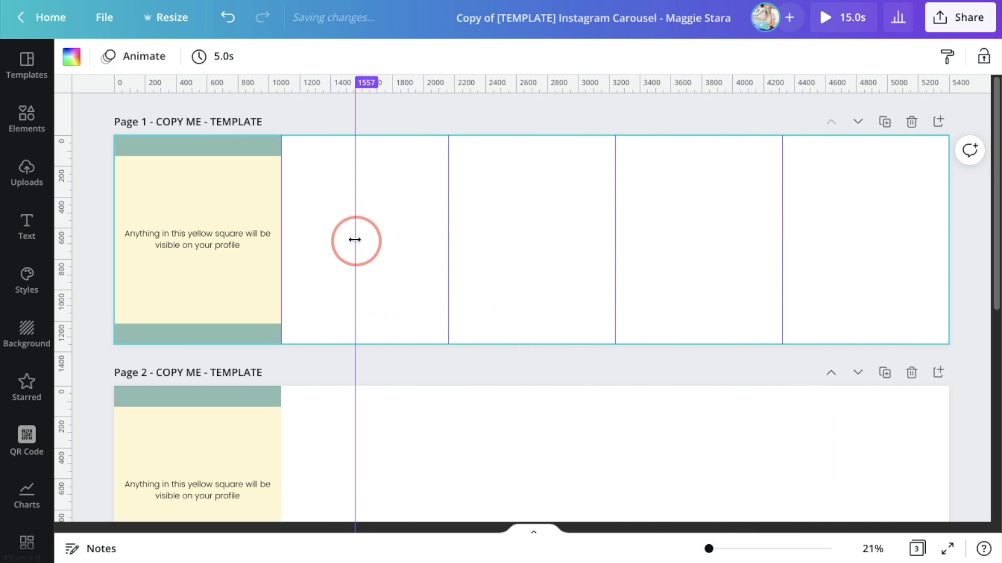
pyautogui.hotkey('ctrl', 'z')
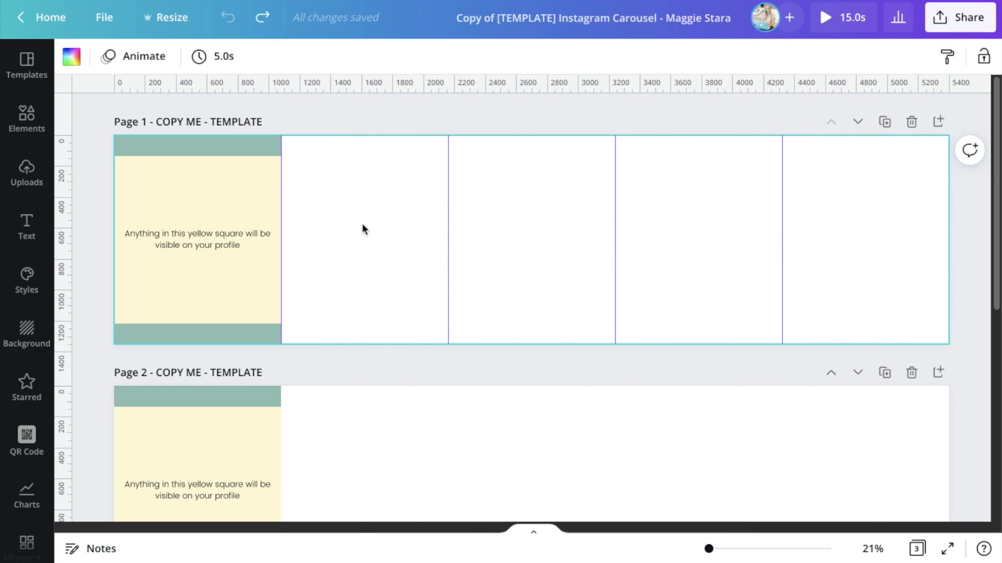
pyautogui.click(104, 21)
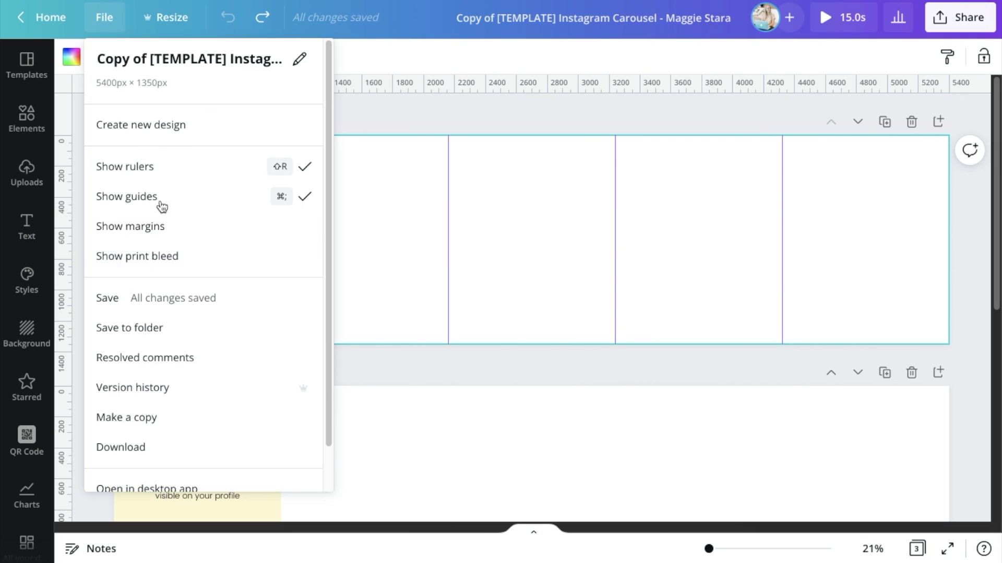
pyautogui.click(349, 208)
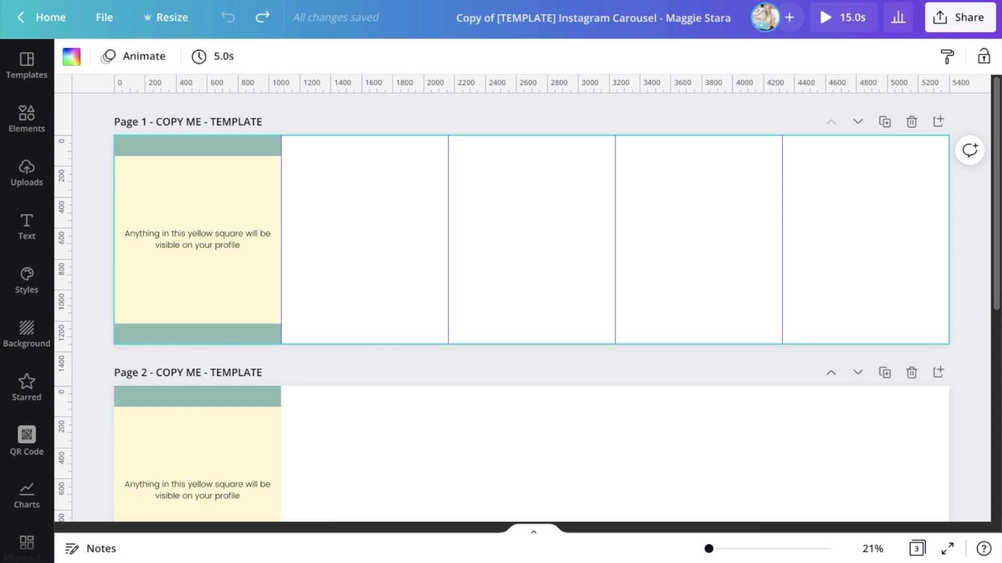
pyautogui.scroll(-5, 493, 393)
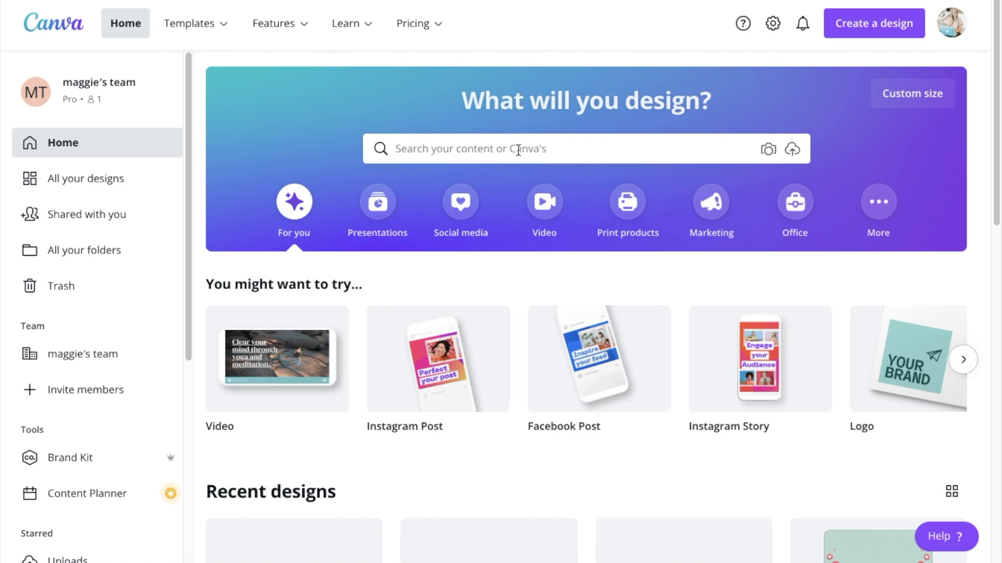
# Step: Search the templates for "carousel, multi page" and filter the results to the Instagram Post category
pyautogui.click(518, 149)
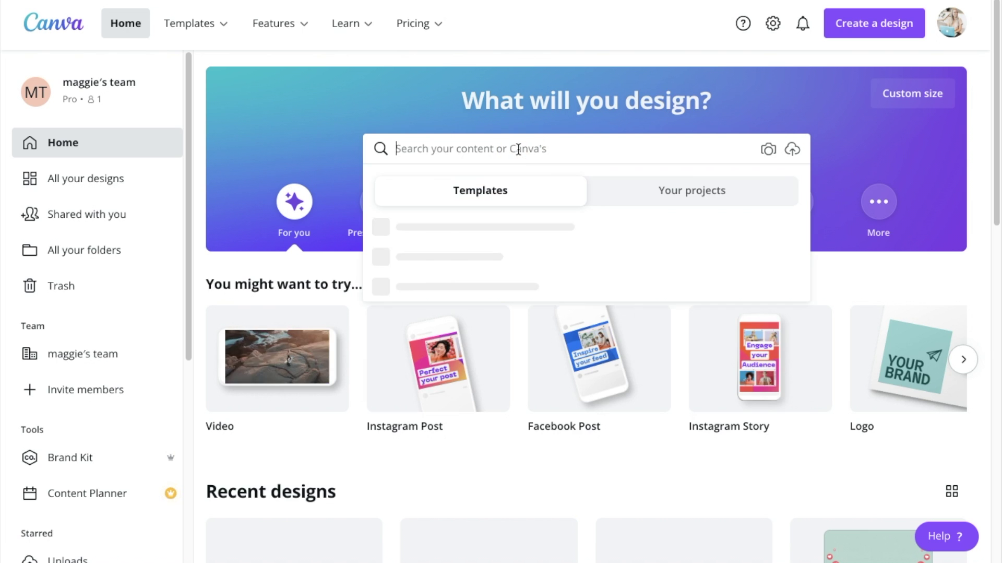
pyautogui.write('carousel,')
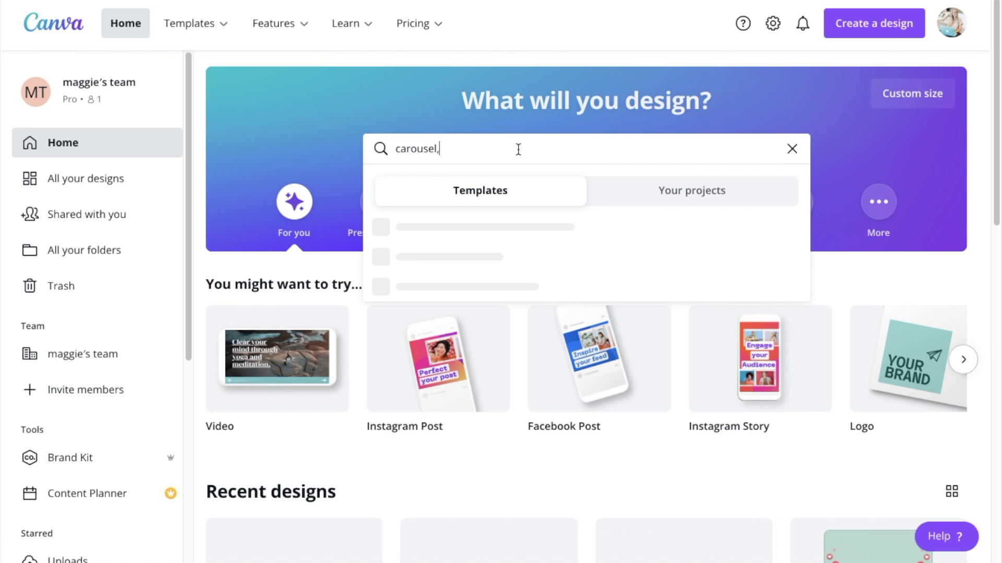
pyautogui.write(' multi page')
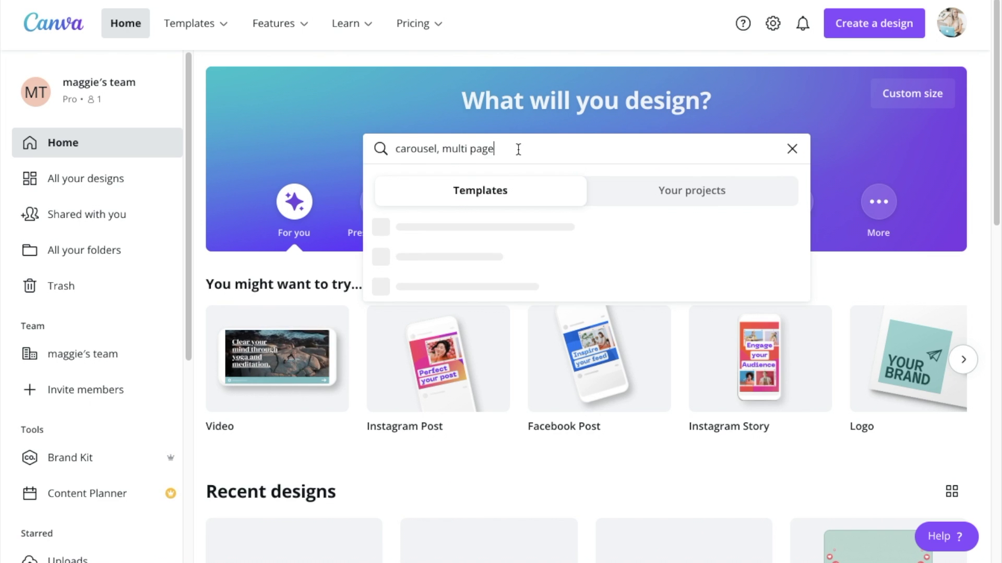
pyautogui.press('Return')
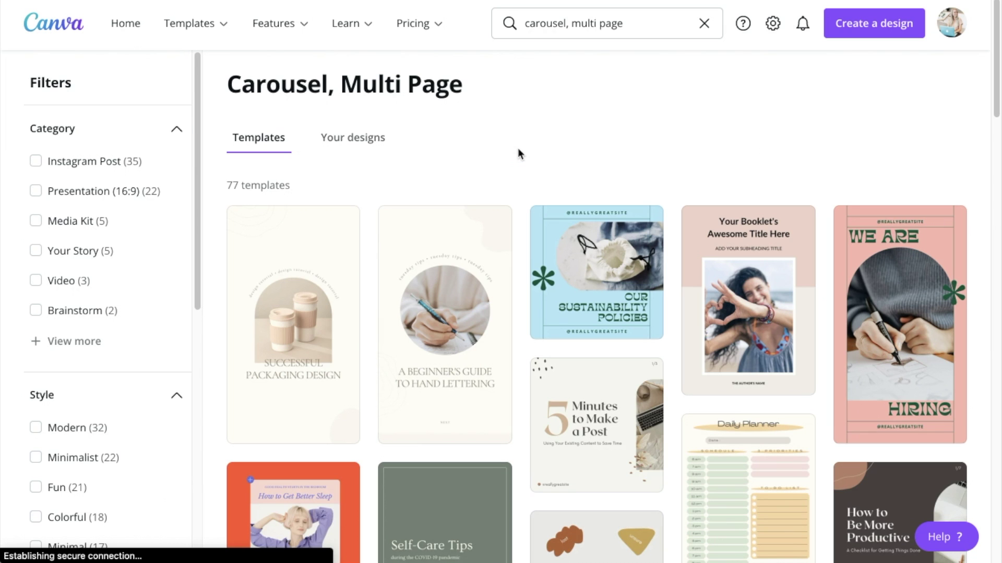
pyautogui.click(41, 163)
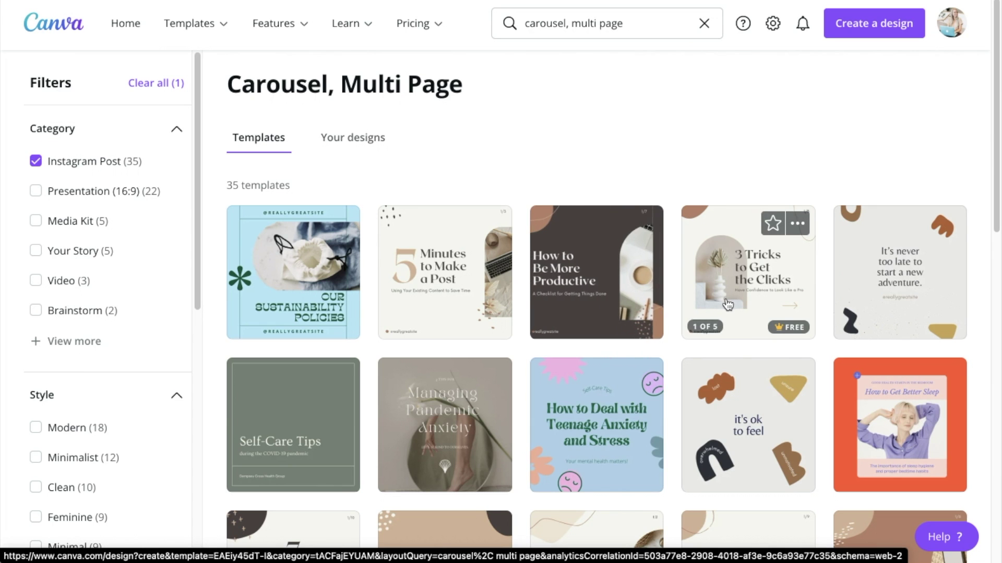
# Step: Browse the filtered results and open the Productivity 7 Page Seamless Carousel Instagram Post template
pyautogui.scroll(-1, 851, 291)
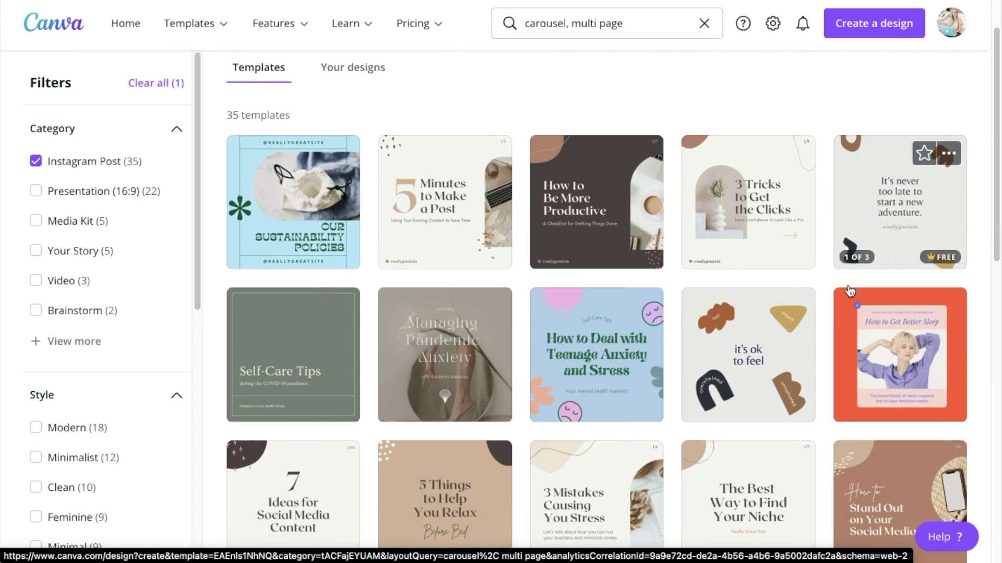
pyautogui.scroll(-3, 851, 291)
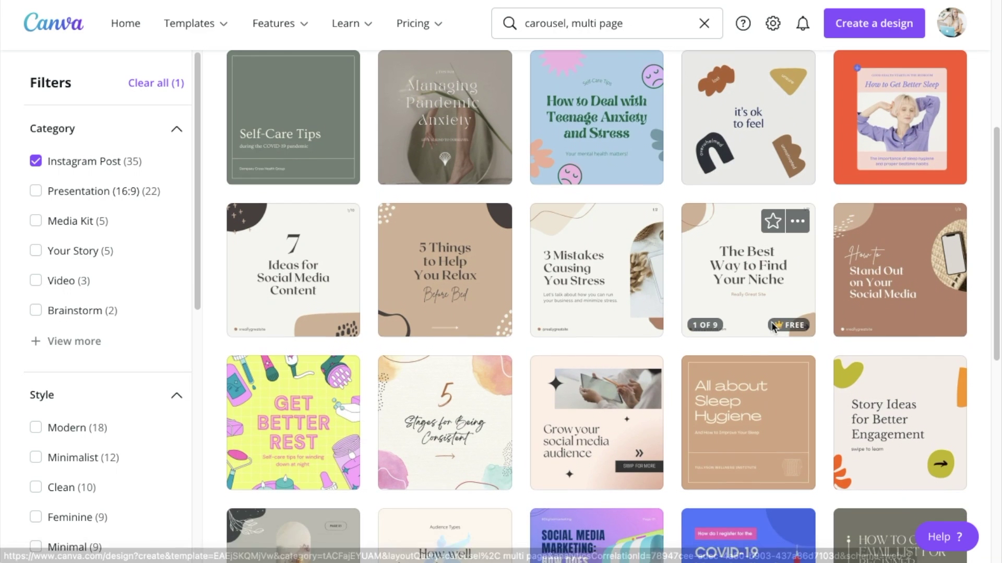
pyautogui.scroll(2, 774, 326)
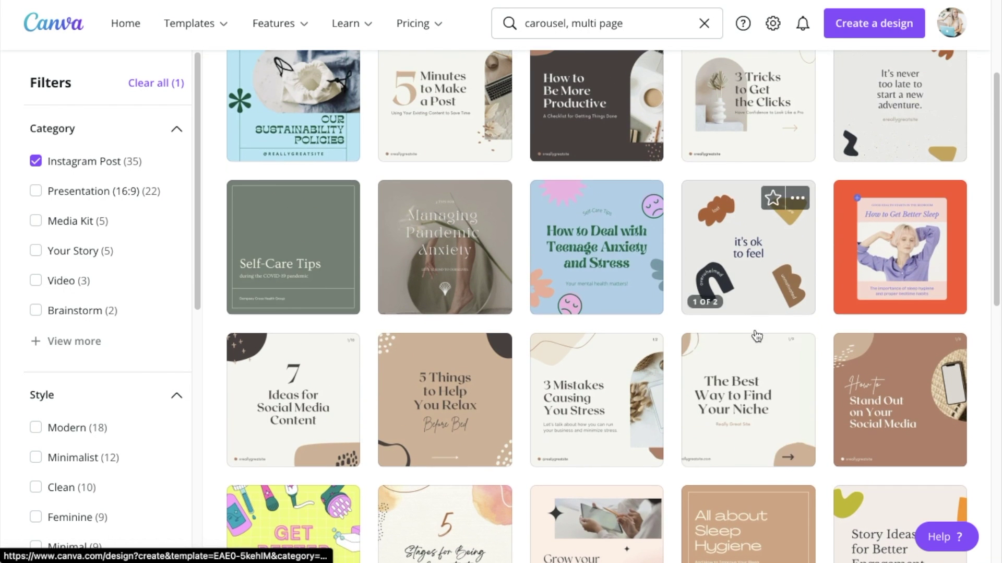
pyautogui.scroll(2, 743, 399)
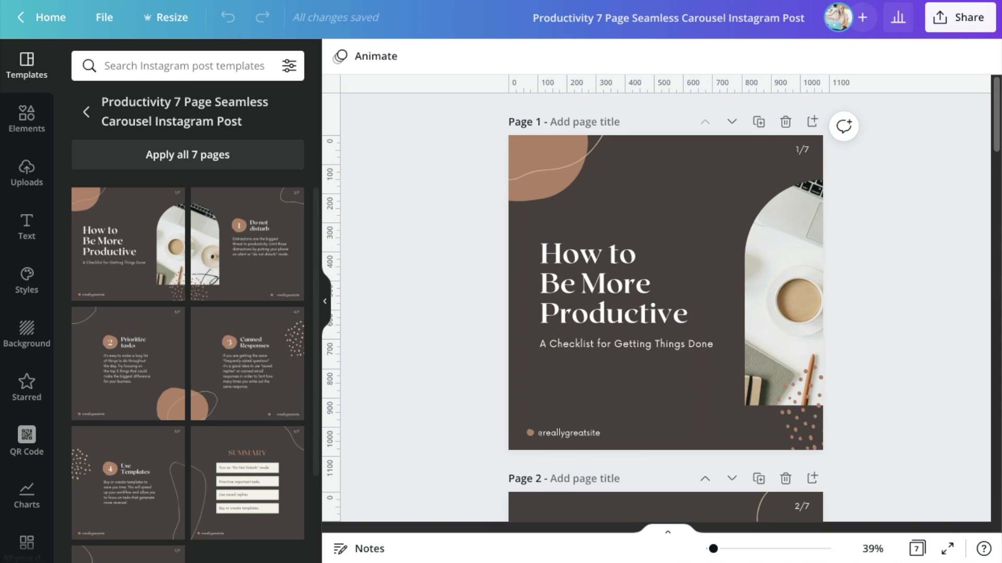
# Step: Review the Productivity carousel's pages and copy all the elements of its "How to Be More Productive" cover page
pyautogui.scroll(-3, 872, 314)
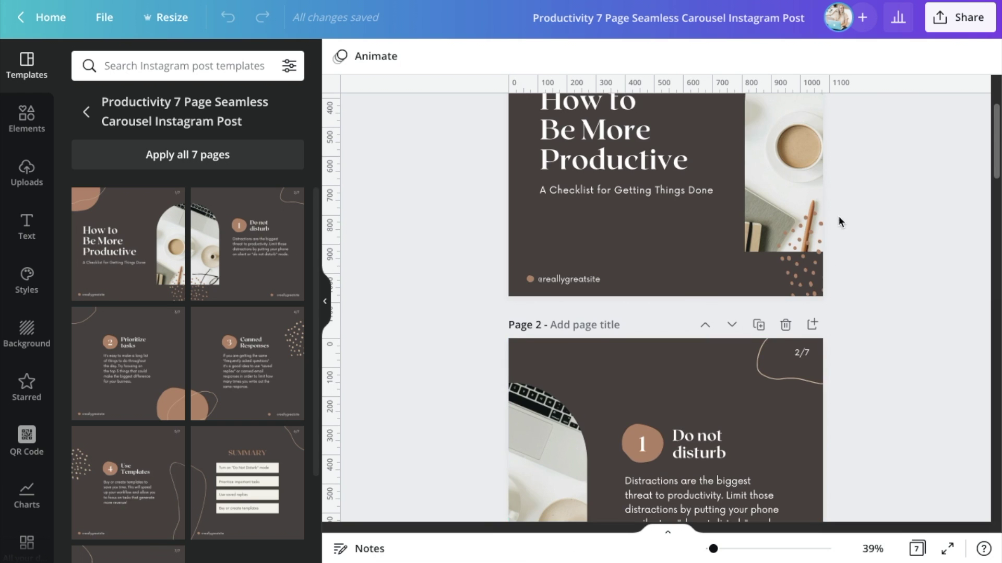
pyautogui.scroll(-5, 844, 228)
pyautogui.scroll(8, 844, 231)
pyautogui.moveTo(894, 458); pyautogui.dragTo(472, 127)
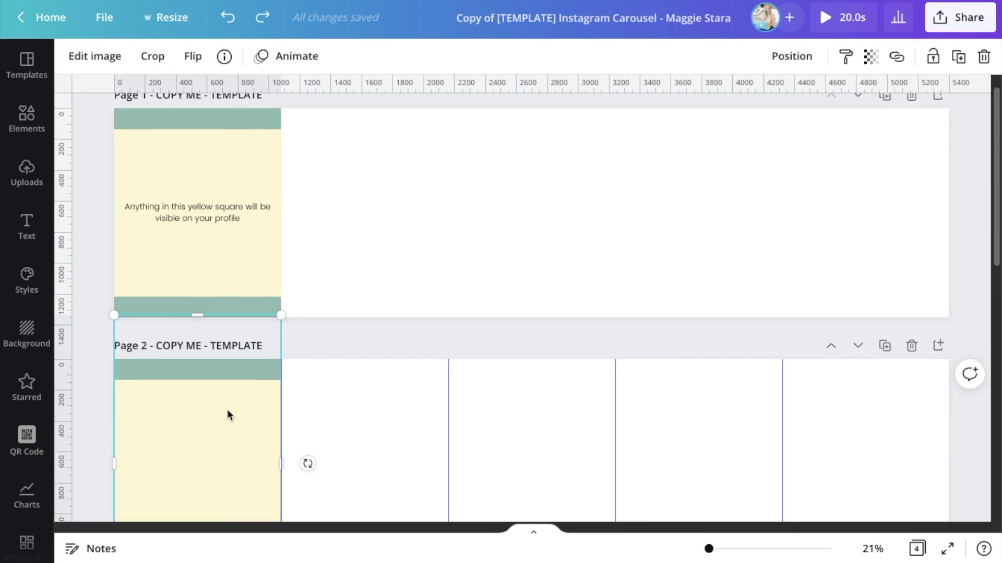
# Step: In the carousel template design, delete page 2's yellow placeholder and fill its background with the second Living to Roam Blues colour
pyautogui.scroll(-2, 227, 409)
pyautogui.press('Delete')
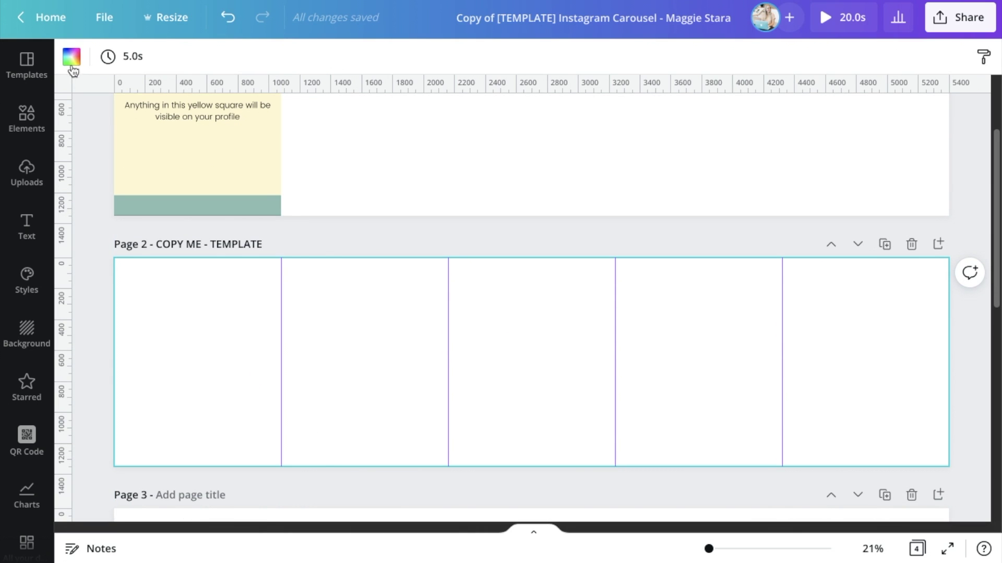
pyautogui.click(72, 64)
pyautogui.click(127, 282)
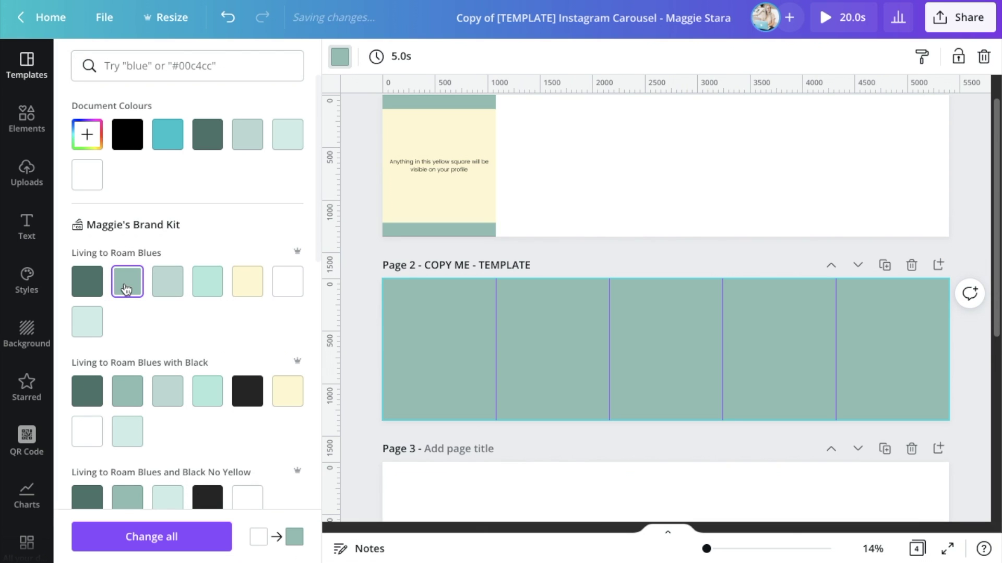
pyautogui.click(339, 57)
pyautogui.scroll(-1, 392, 395)
pyautogui.scroll(1, 397, 397)
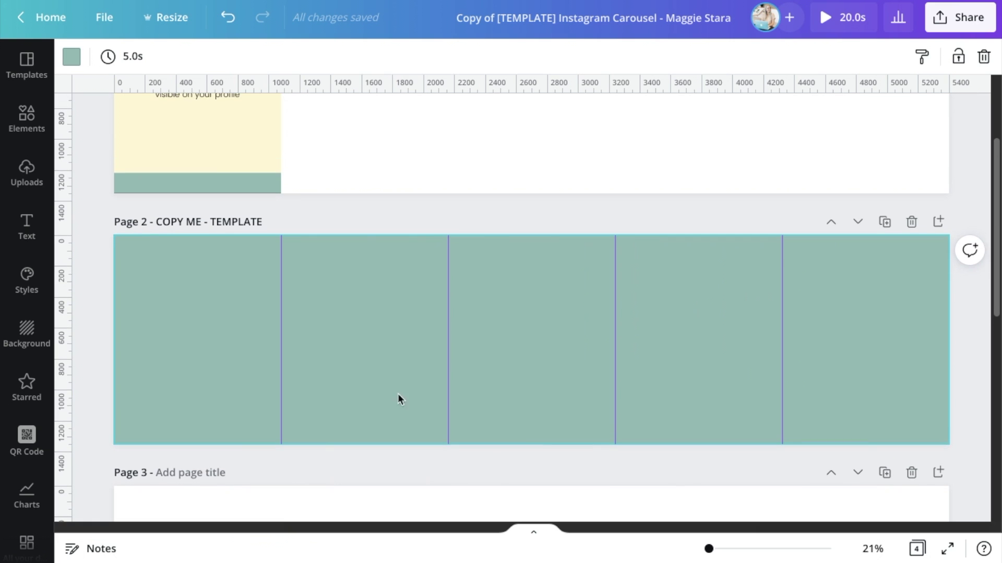
# Step: Paste the cover elements onto page 2, shift them so the photo straddles the first guide, and enlarge them slightly
pyautogui.hotkey('ctrl', 'v')
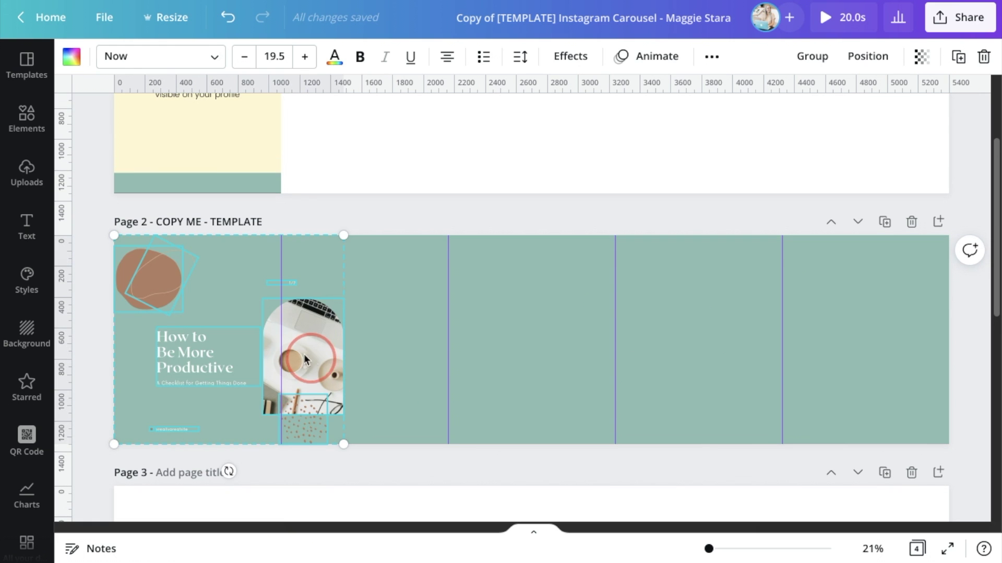
pyautogui.moveTo(303, 353); pyautogui.dragTo(284, 336)
pyautogui.moveTo(317, 423); pyautogui.dragTo(324, 429)
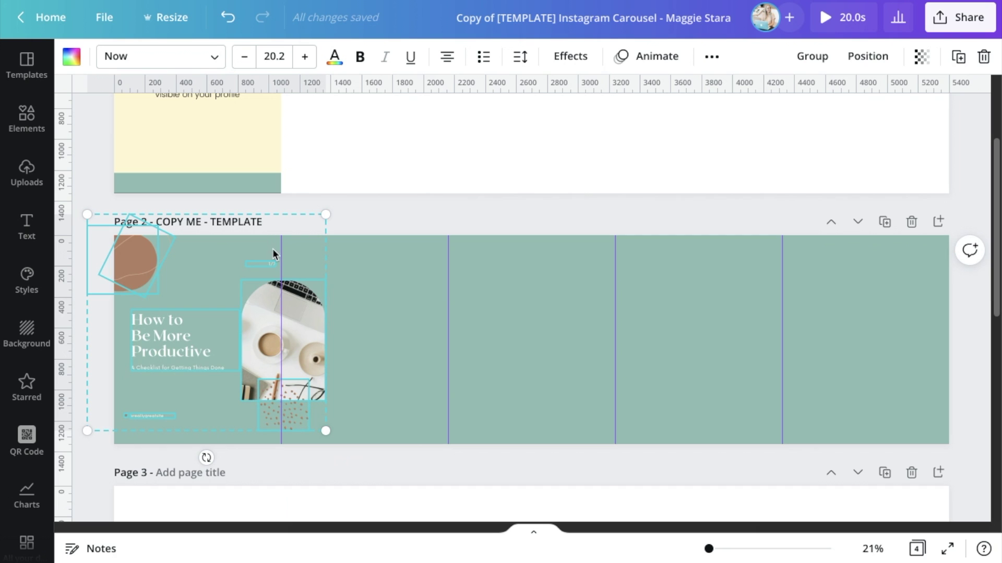
pyautogui.click(394, 355)
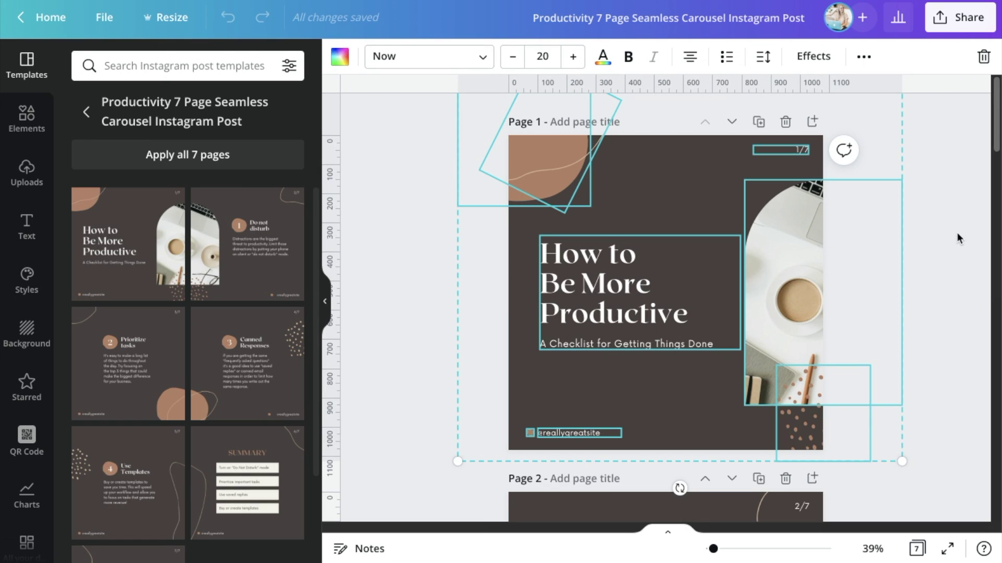
# Step: Return to the Productivity carousel and copy all the elements of its page 2, "Do not disturb"
pyautogui.click(958, 233)
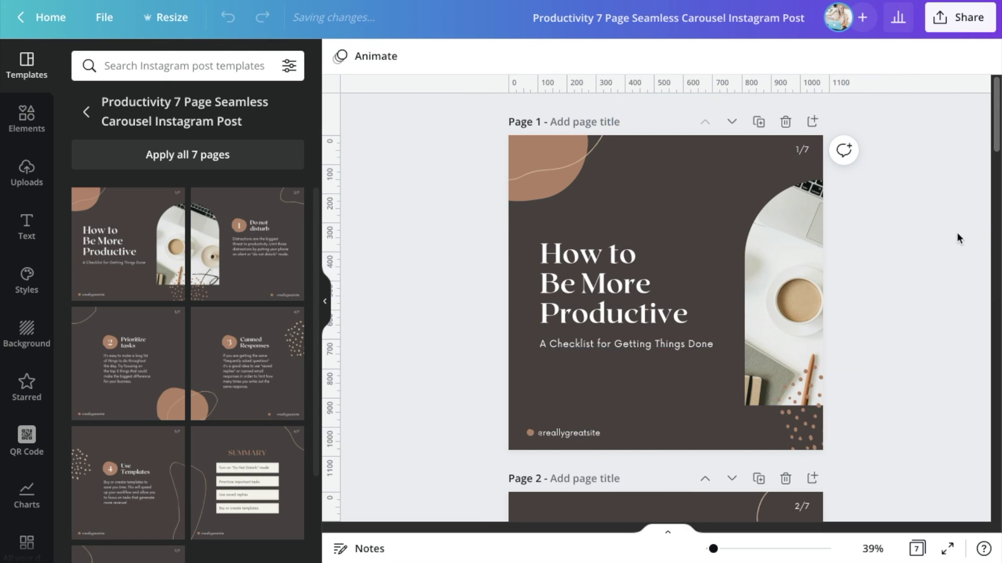
pyautogui.scroll(-6, 958, 233)
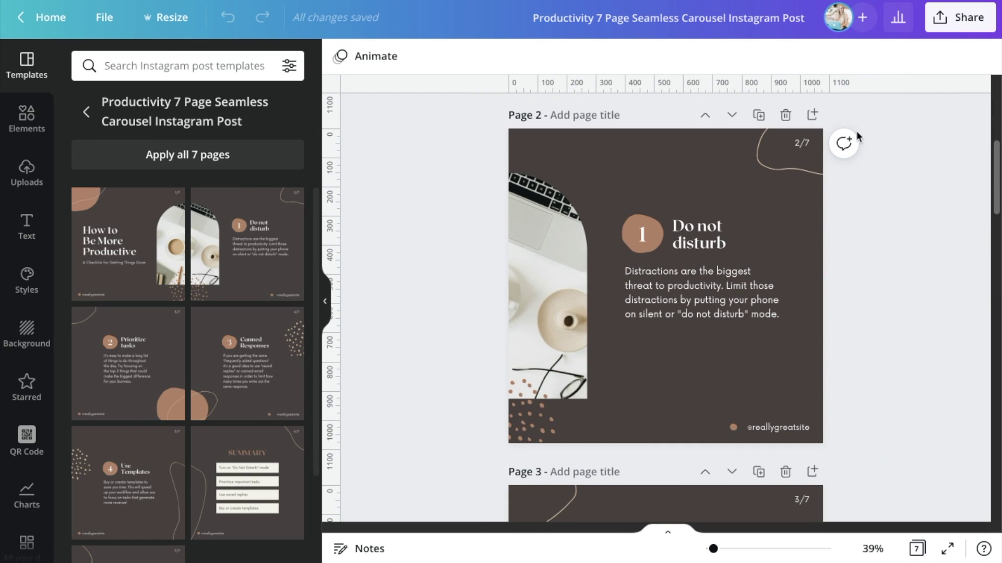
pyautogui.moveTo(877, 217); pyautogui.dragTo(504, 444)
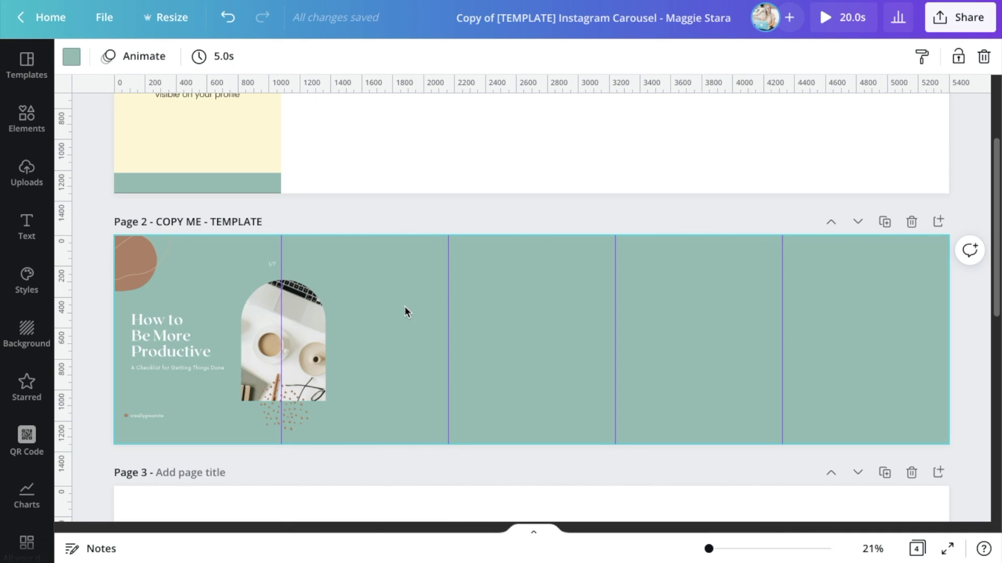
# Step: Paste the "Do not disturb" elements onto page 2 of the carousel design, lining up their photo with the existing one
pyautogui.hotkey('ctrl', 'v')
pyautogui.moveTo(147, 353); pyautogui.dragTo(277, 337)
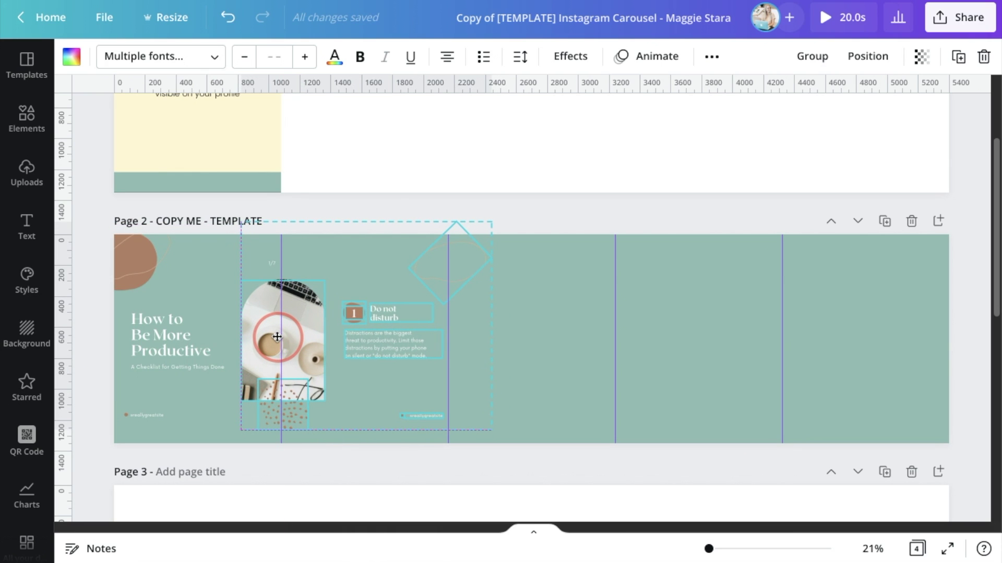
pyautogui.moveTo(277, 336); pyautogui.dragTo(277, 336)
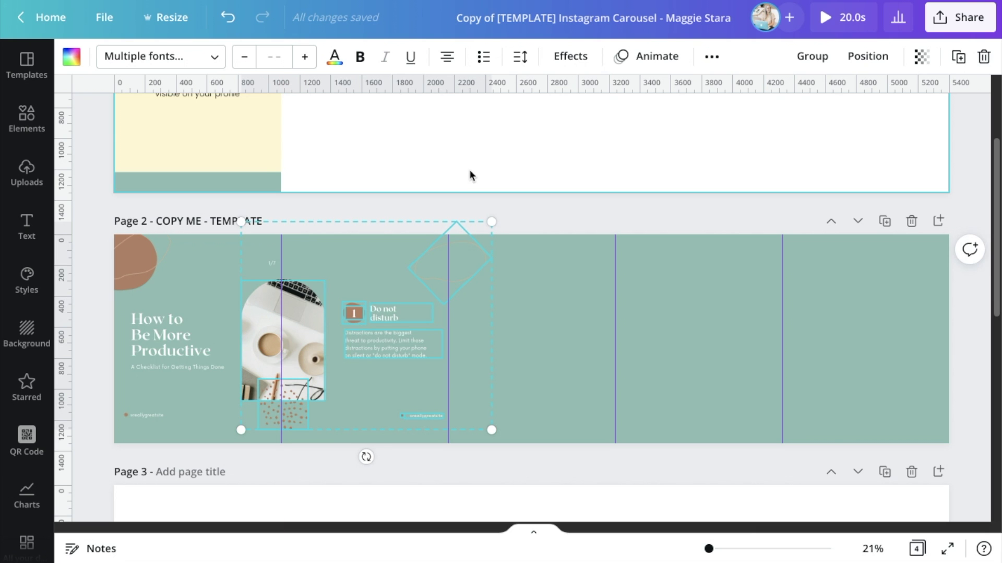
pyautogui.click(494, 186)
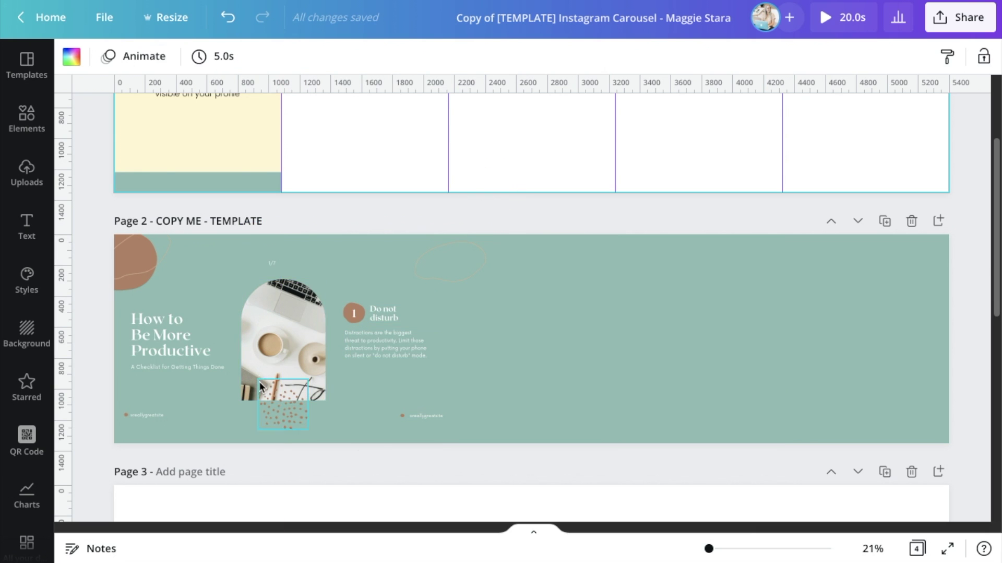
# Step: Move the duplicate dot pattern to the upper edge of the second panel on page 2
pyautogui.moveTo(281, 331); pyautogui.dragTo(280, 341)
pyautogui.moveTo(324, 418); pyautogui.dragTo(407, 237)
pyautogui.moveTo(414, 241); pyautogui.dragTo(414, 241)
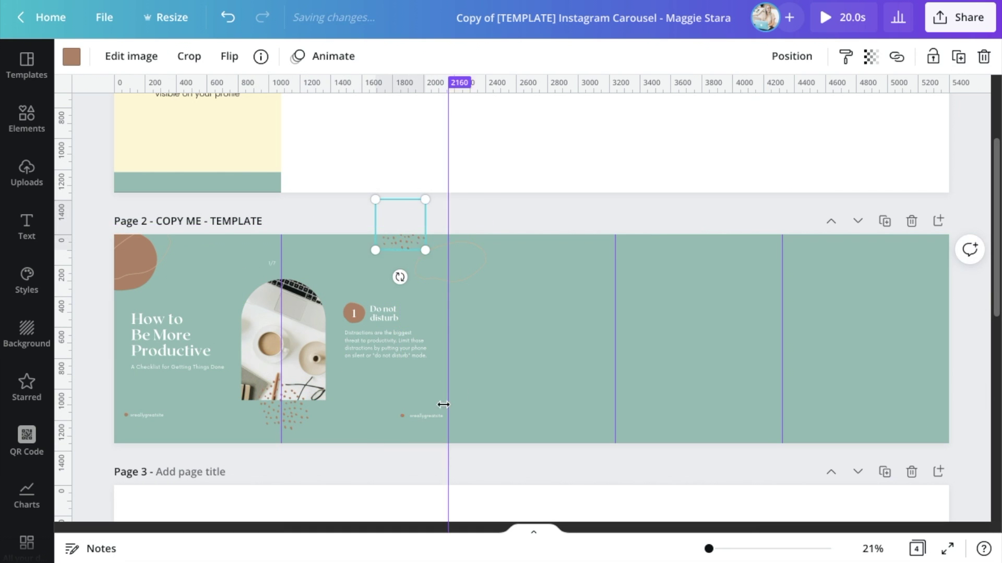
# Step: Delete the social handles and page number from page 2 and lower the "Do not disturb" text block slightly
pyautogui.doubleClick(431, 415)
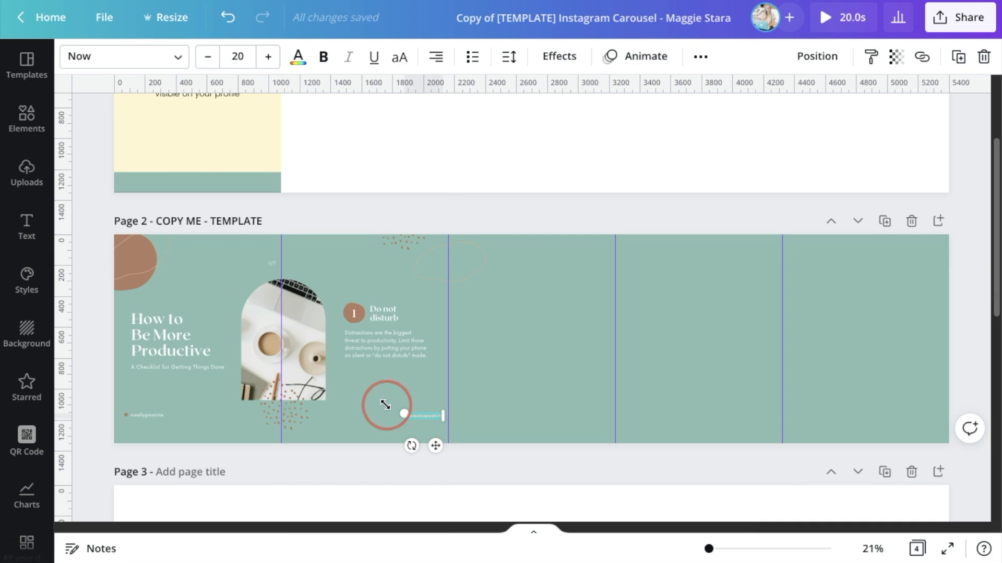
pyautogui.moveTo(418, 415); pyautogui.dragTo(176, 408)
pyautogui.press('Delete')
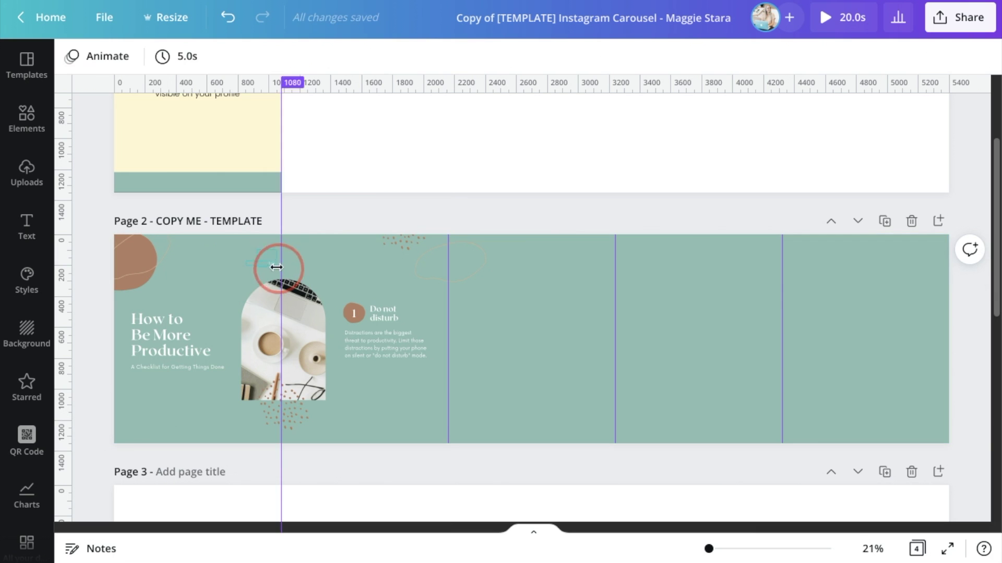
pyautogui.click(349, 363)
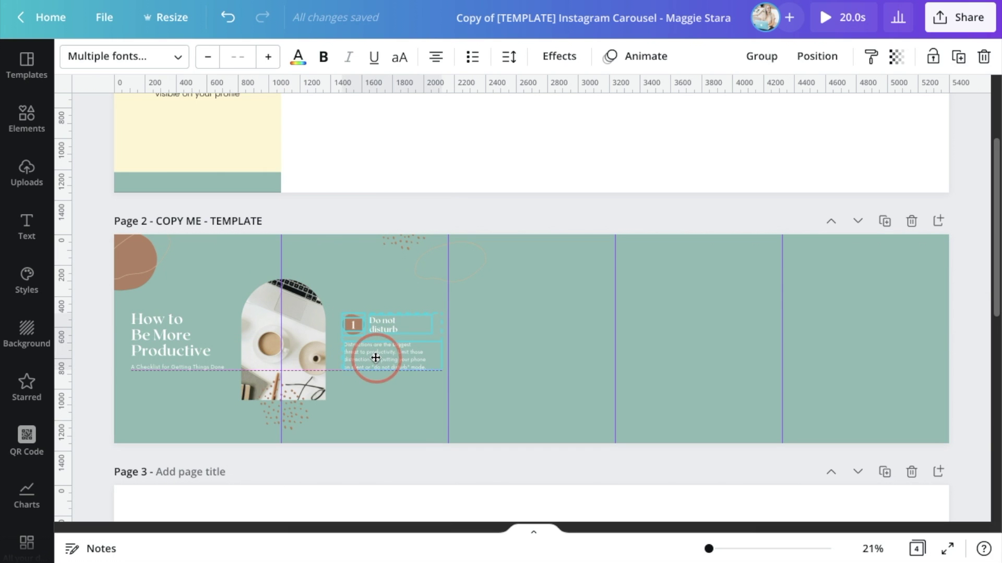
pyautogui.click(557, 270)
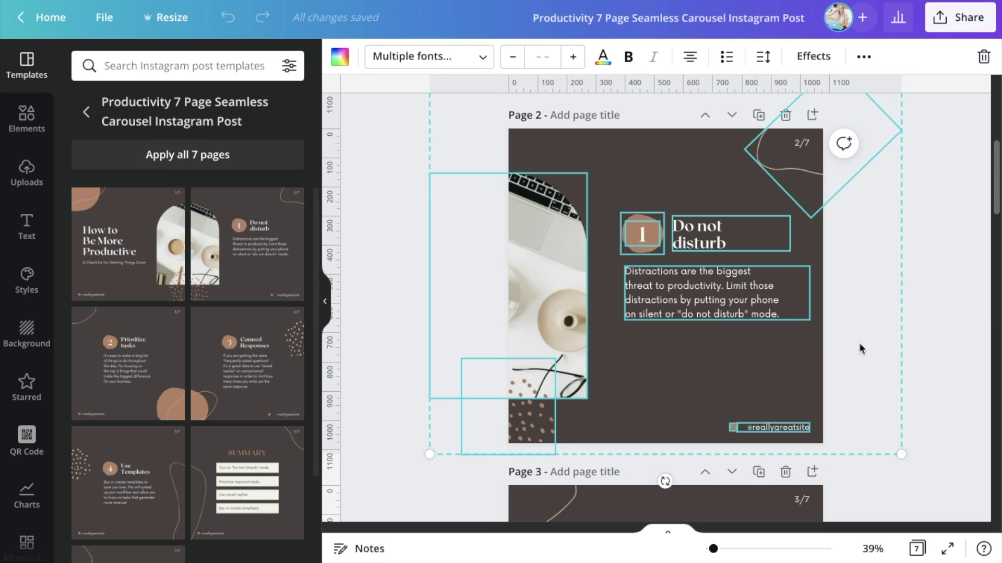
# Step: Copy the Productivity carousel's "Prioritize tasks" elements into page 2's third panel and enlarge the brown blob with its outline across the third guide
pyautogui.scroll(-5, 939, 369)
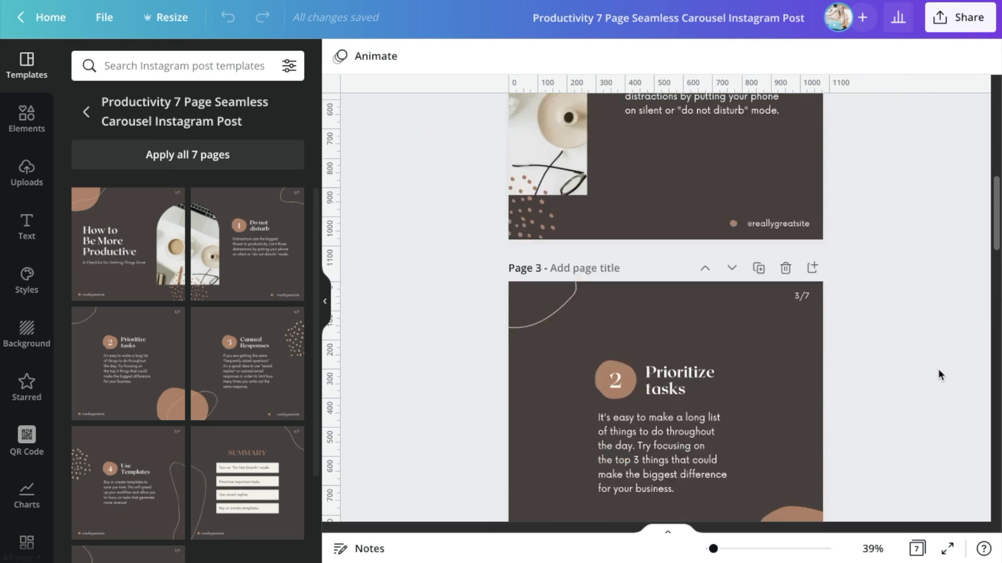
pyautogui.moveTo(711, 427); pyautogui.dragTo(803, 473)
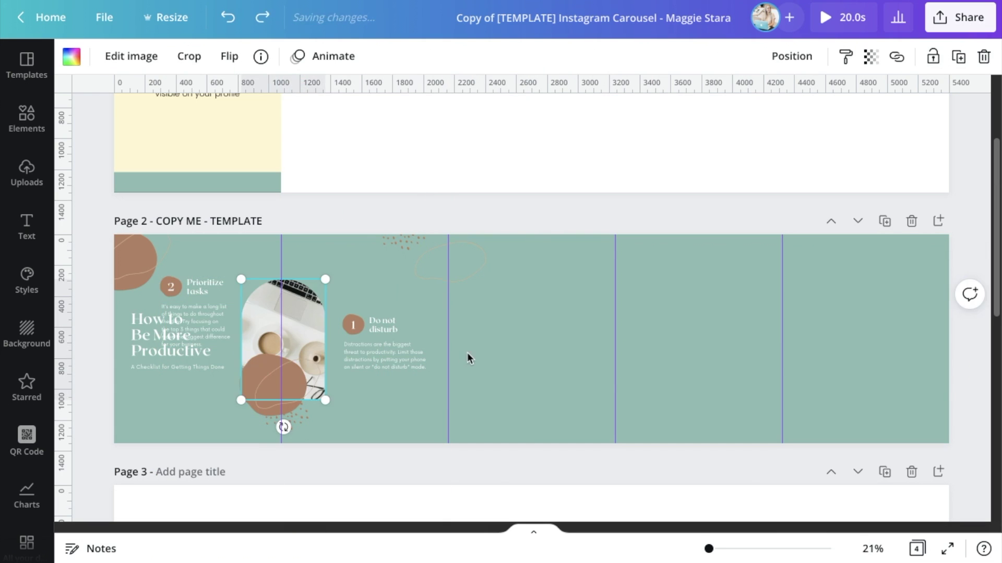
pyautogui.hotkey('ctrl', 'v')
pyautogui.moveTo(257, 391); pyautogui.dragTo(565, 384)
pyautogui.click(587, 405)
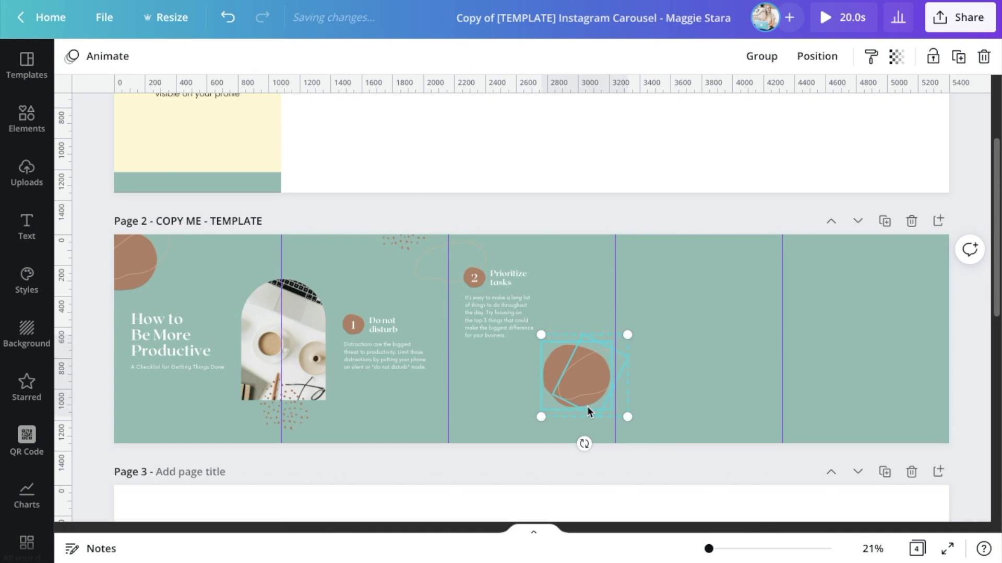
pyautogui.moveTo(626, 418); pyautogui.dragTo(668, 455)
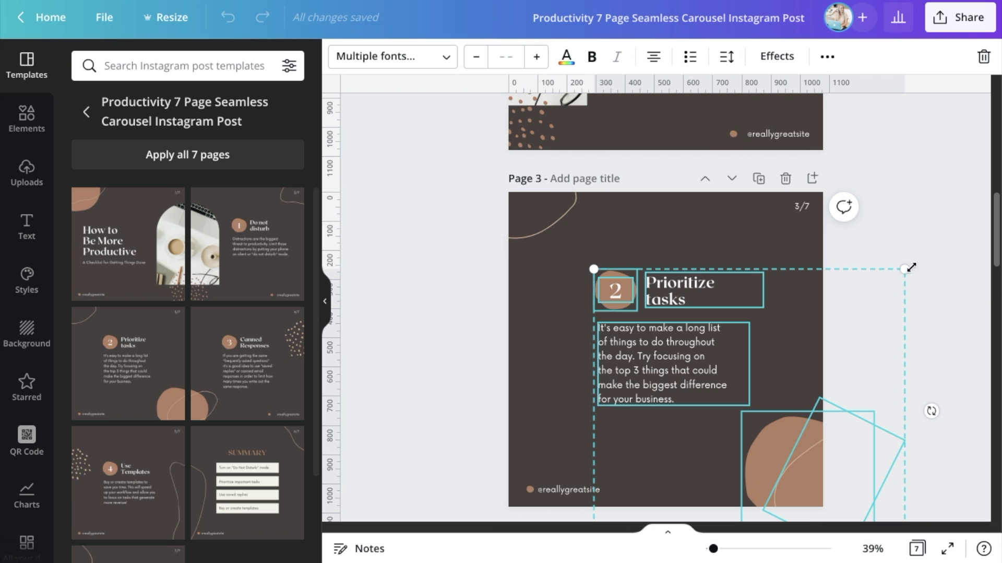
# Step: Copy the Productivity carousel's "Canned Responses" text and dot pattern into page 2's fourth panel, raising the dots to the upper edge near the fourth guide
pyautogui.scroll(-8, 914, 270)
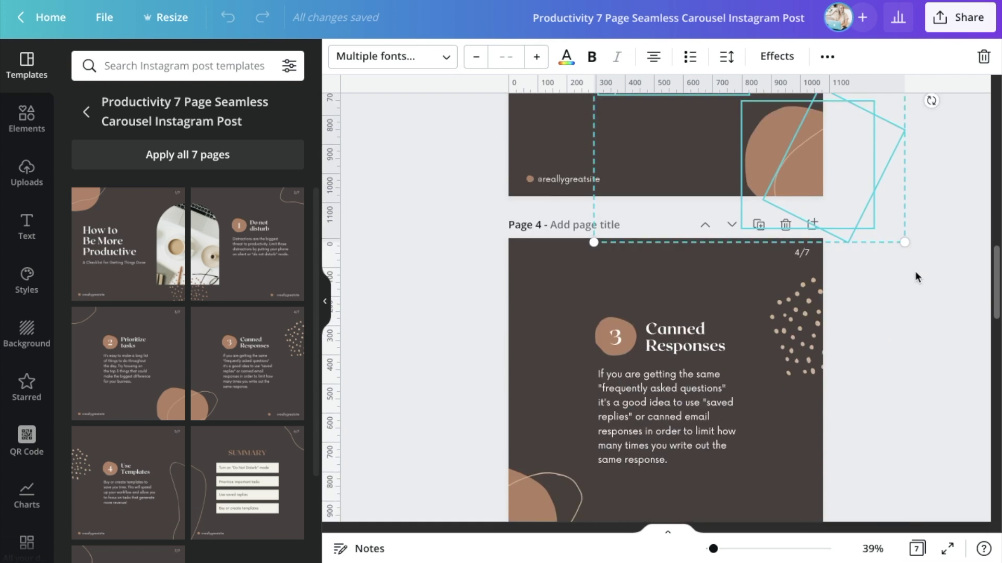
pyautogui.scroll(1, 904, 269)
pyautogui.moveTo(893, 292); pyautogui.dragTo(757, 209)
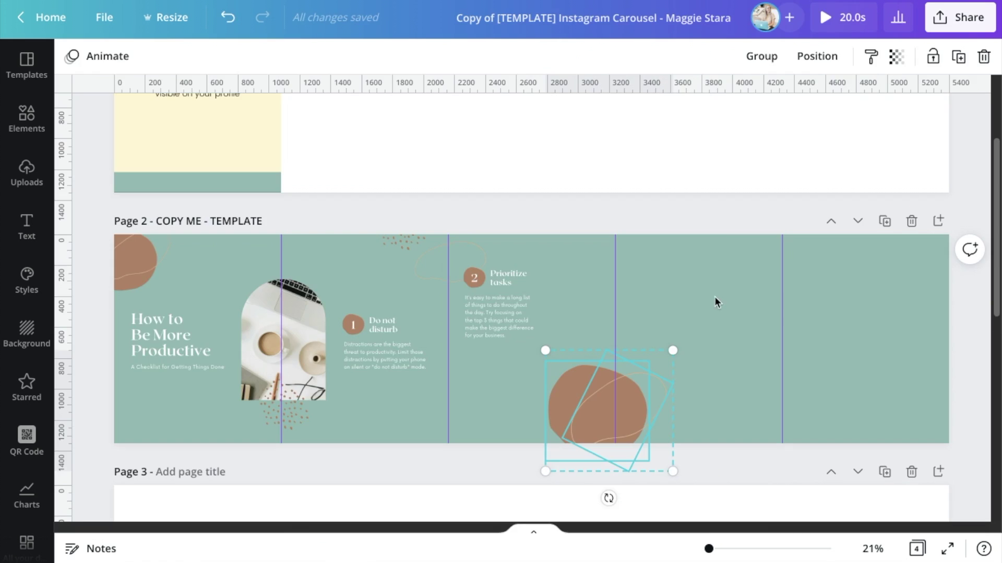
pyautogui.hotkey('ctrl', 'v')
pyautogui.moveTo(195, 329); pyautogui.dragTo(700, 353)
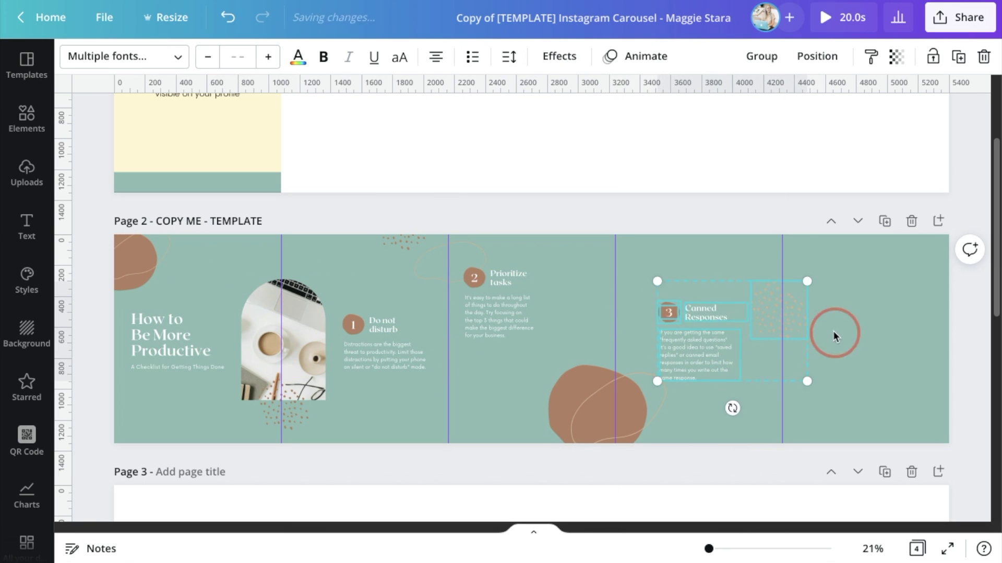
pyautogui.moveTo(784, 313); pyautogui.dragTo(780, 269)
pyautogui.moveTo(701, 353)
pyautogui.mouseDown()
pyautogui.moveTo(716, 353)
pyautogui.moveTo(704, 359)
pyautogui.mouseUp()
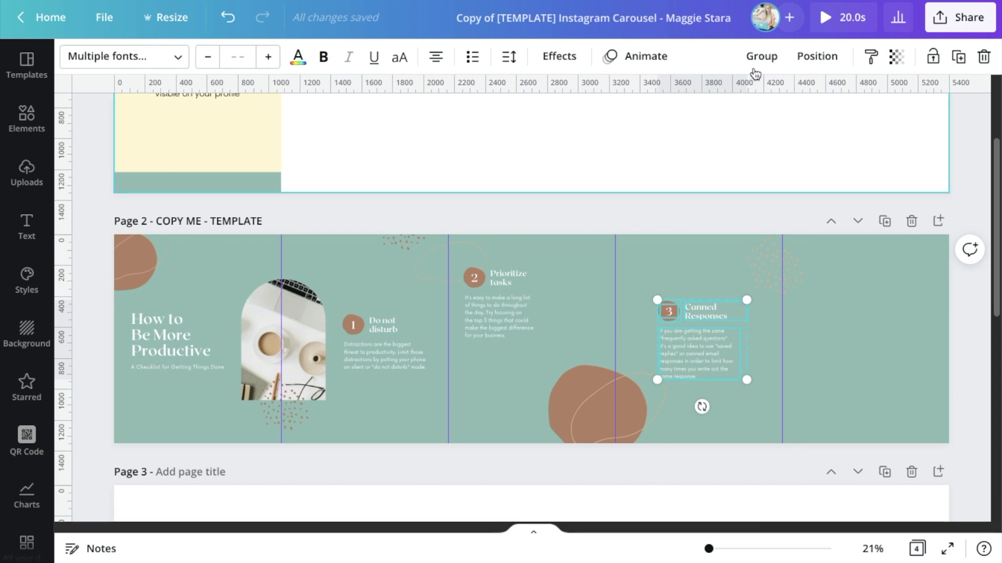
# Step: Group the "Canned Responses" elements and align the group to the vertical middle of the page
pyautogui.click(817, 56)
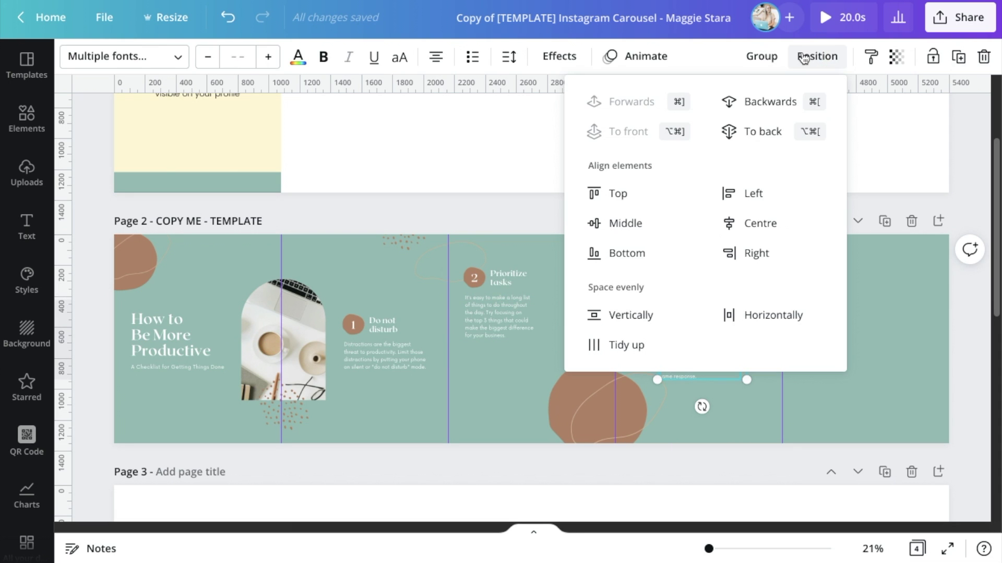
pyautogui.click(732, 253)
pyautogui.click(762, 56)
pyautogui.click(842, 56)
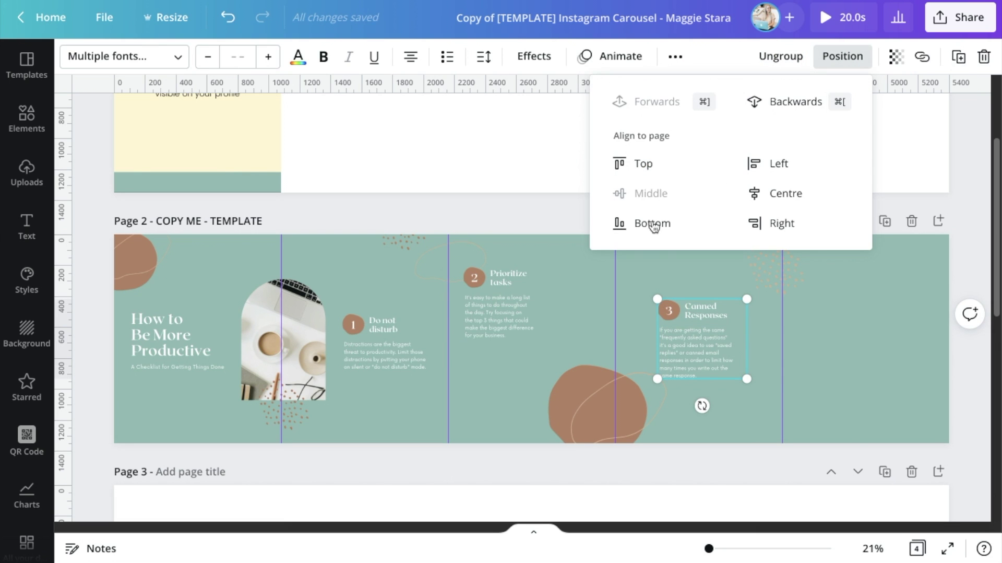
pyautogui.click(526, 262)
# Step: Level the "Prioritize tasks" and "Do not disturb" text blocks with "Canned Responses", leaving the curved outline at the page's upper edge
pyautogui.click(516, 268)
pyautogui.moveTo(516, 268); pyautogui.dragTo(526, 306)
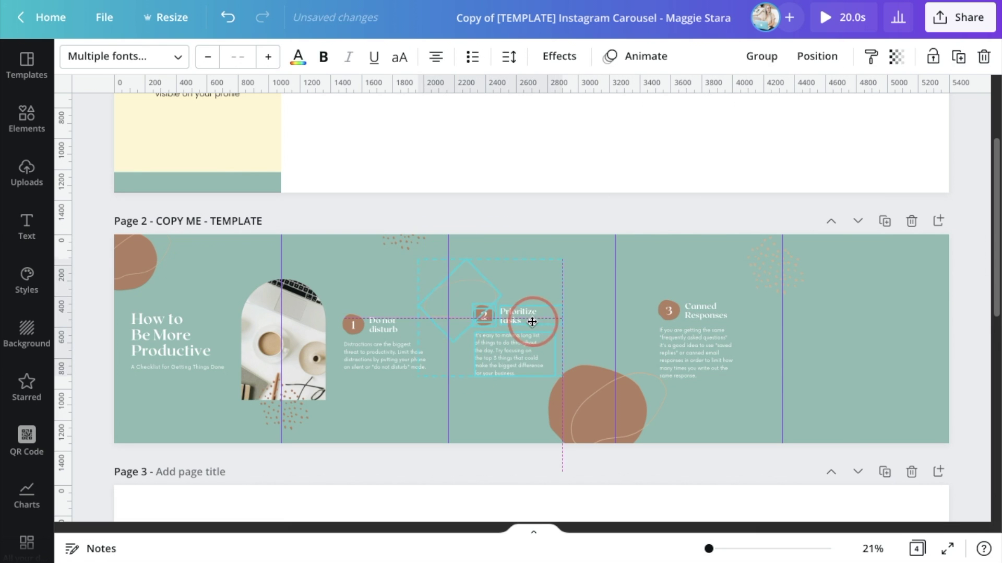
pyautogui.click(482, 295)
pyautogui.moveTo(476, 253); pyautogui.dragTo(473, 251)
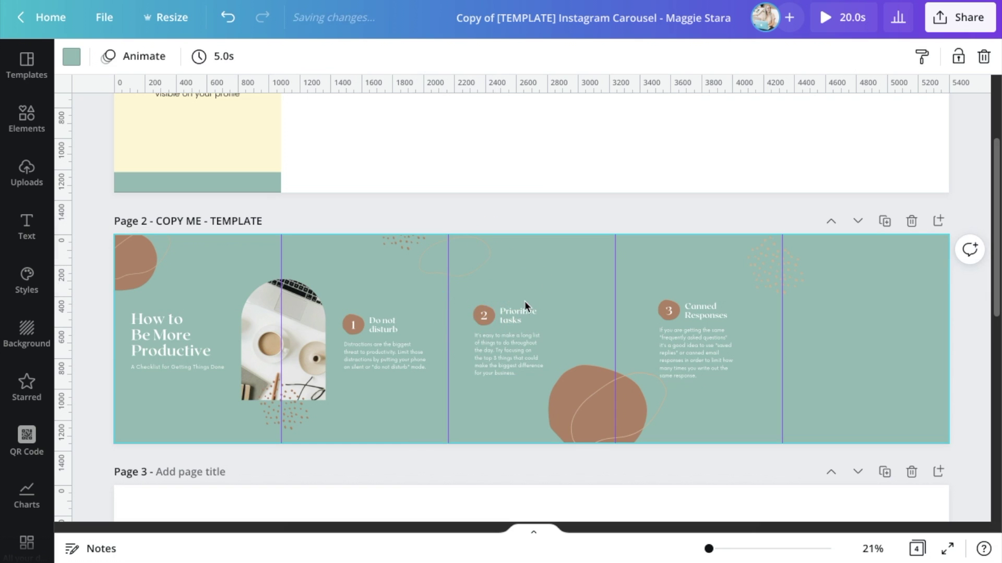
pyautogui.moveTo(490, 355); pyautogui.dragTo(512, 351)
pyautogui.moveTo(388, 350); pyautogui.dragTo(387, 337)
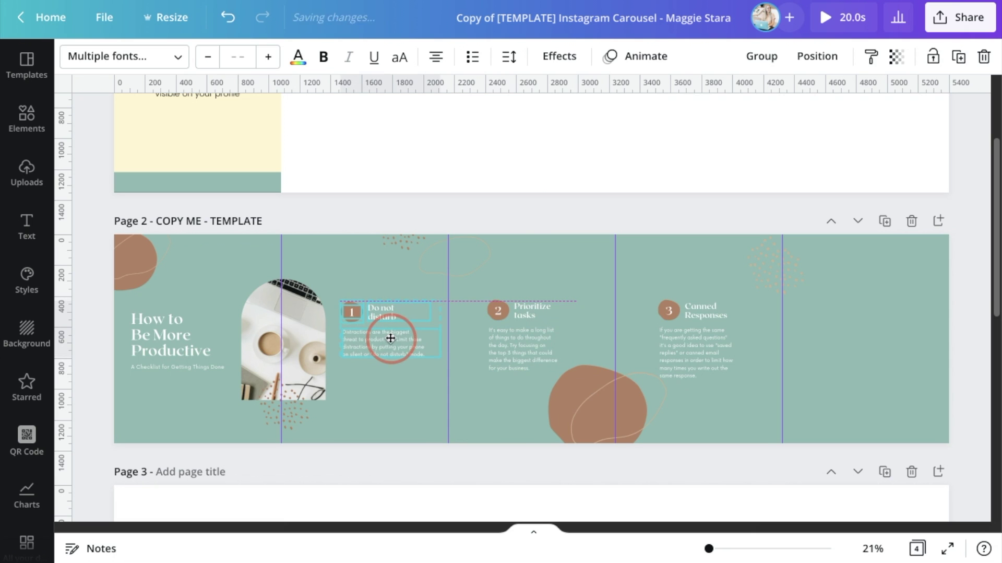
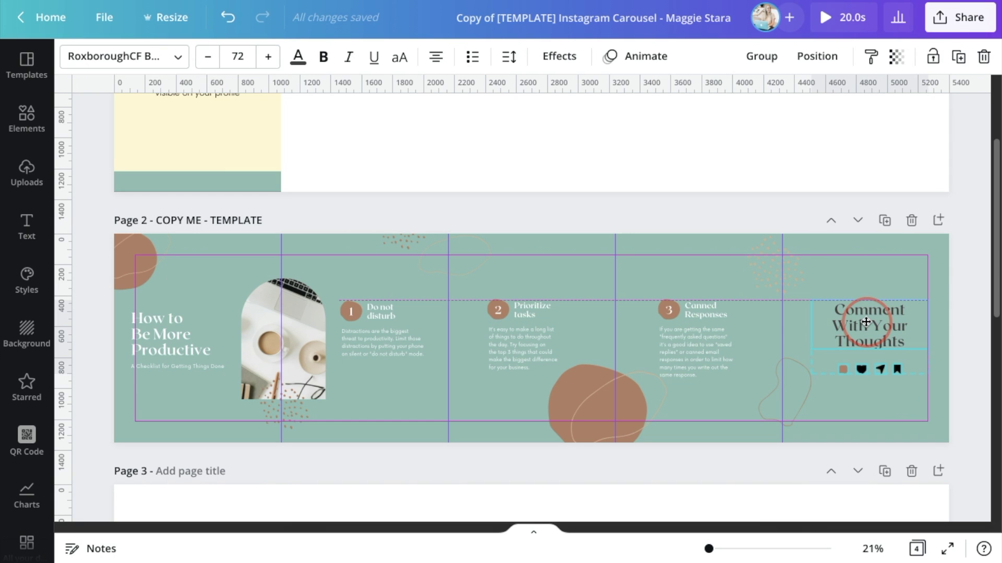
# Step: Browse the frame elements, add a rounded organic-shaped frame to the last panel, and shrink it above "Comment With Your Thoughts"
pyautogui.click(329, 449)
pyautogui.click(27, 119)
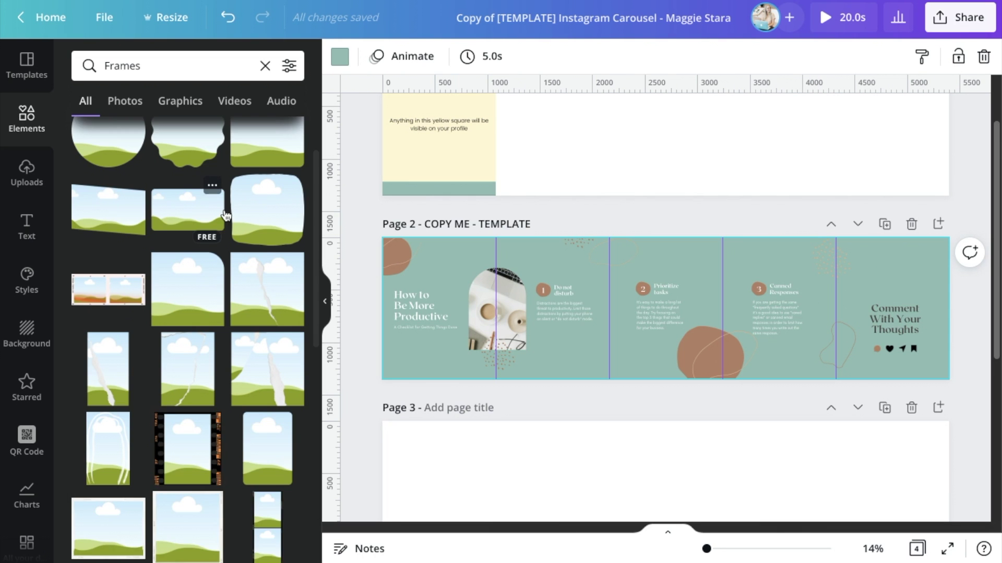
pyautogui.hscroll(2, 236, 149)
pyautogui.hscroll(5, 236, 149)
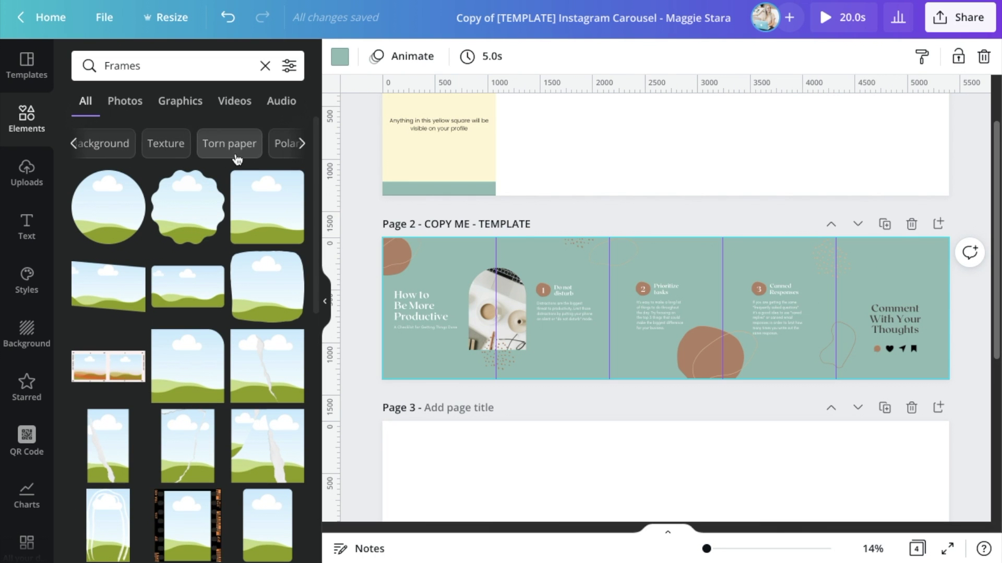
pyautogui.hscroll(1, 239, 150)
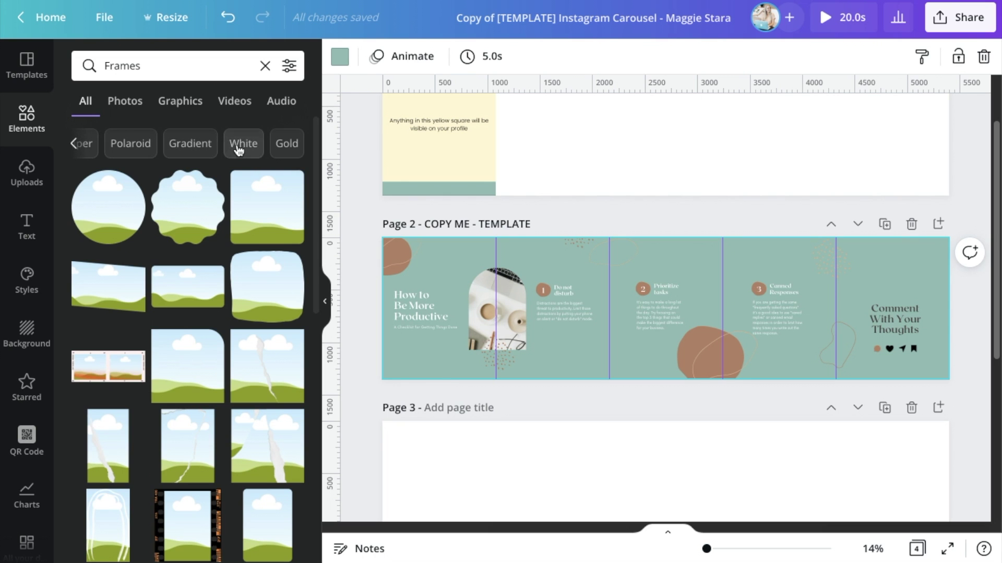
pyautogui.scroll(-10, 248, 187)
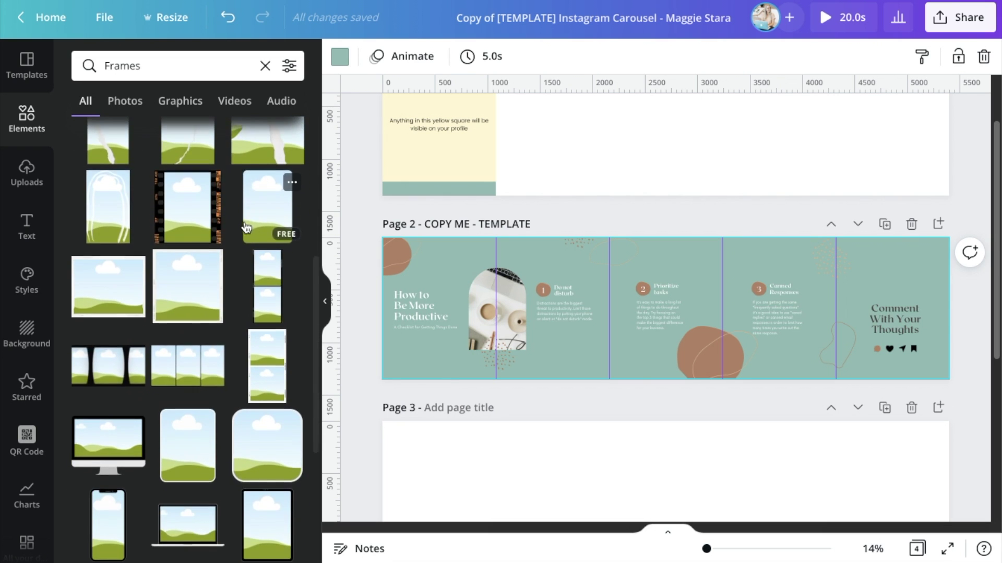
pyautogui.scroll(-15, 243, 225)
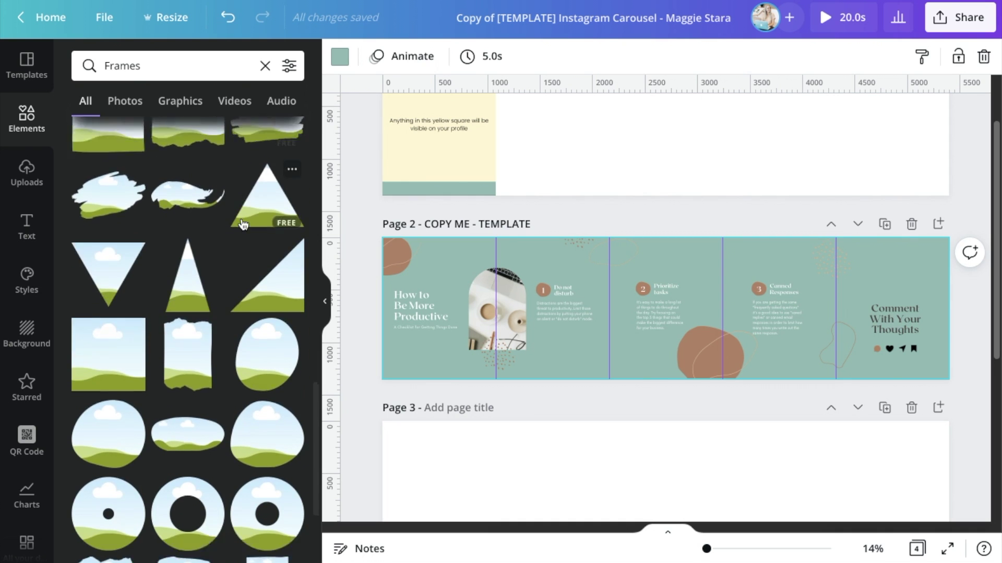
pyautogui.scroll(-3, 243, 224)
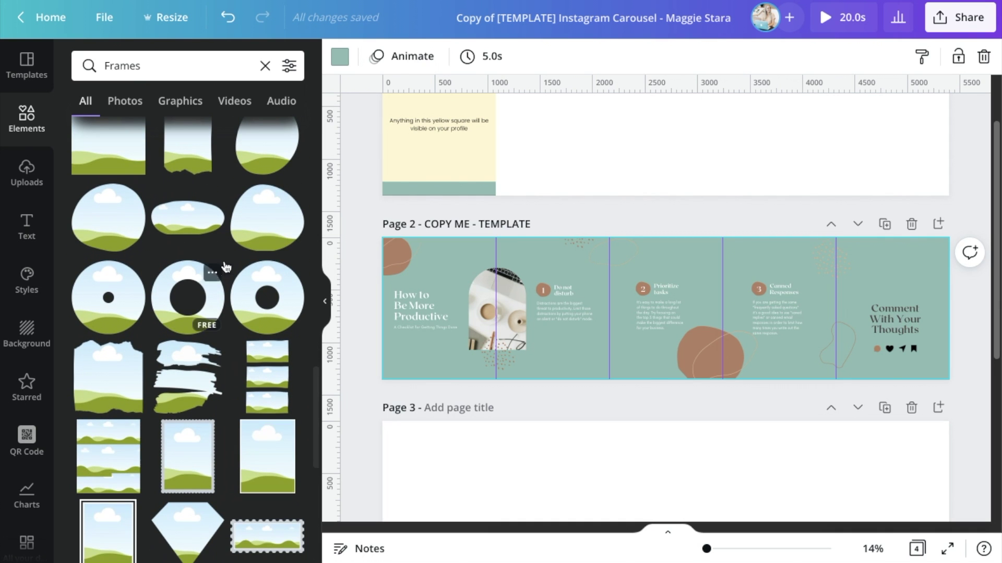
pyautogui.scroll(-1, 178, 259)
pyautogui.moveTo(100, 194); pyautogui.dragTo(906, 272)
pyautogui.moveTo(939, 325); pyautogui.dragTo(895, 281)
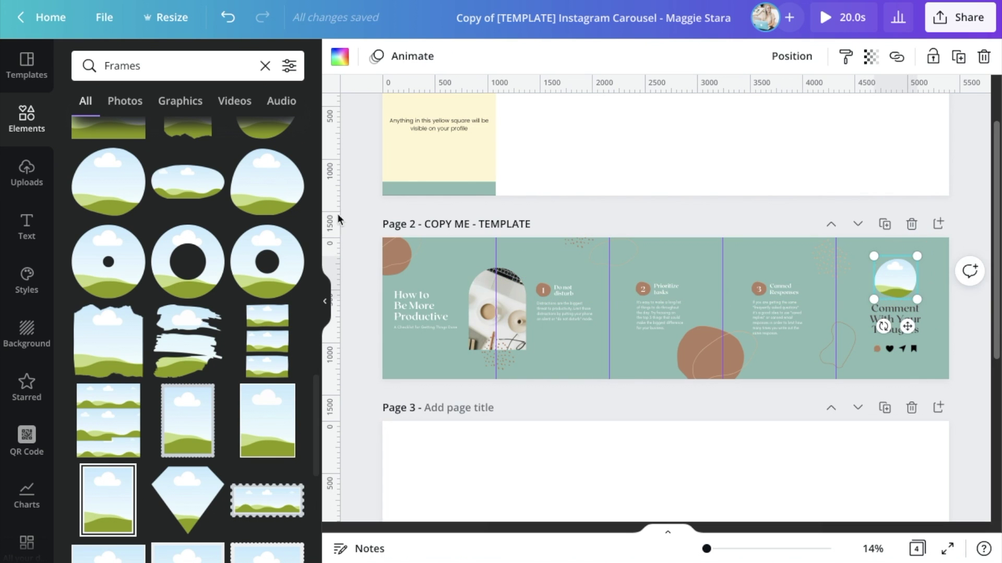
# Step: Fill the round frame in the last panel with the uploaded portrait photo of the woman in orange
pyautogui.click(18, 175)
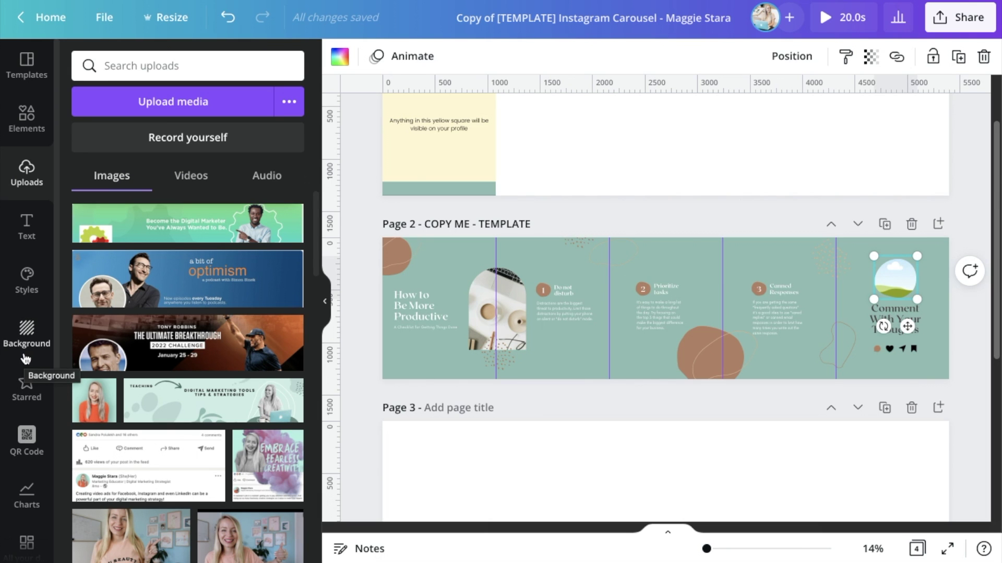
pyautogui.moveTo(94, 399); pyautogui.dragTo(875, 269)
pyautogui.click(324, 301)
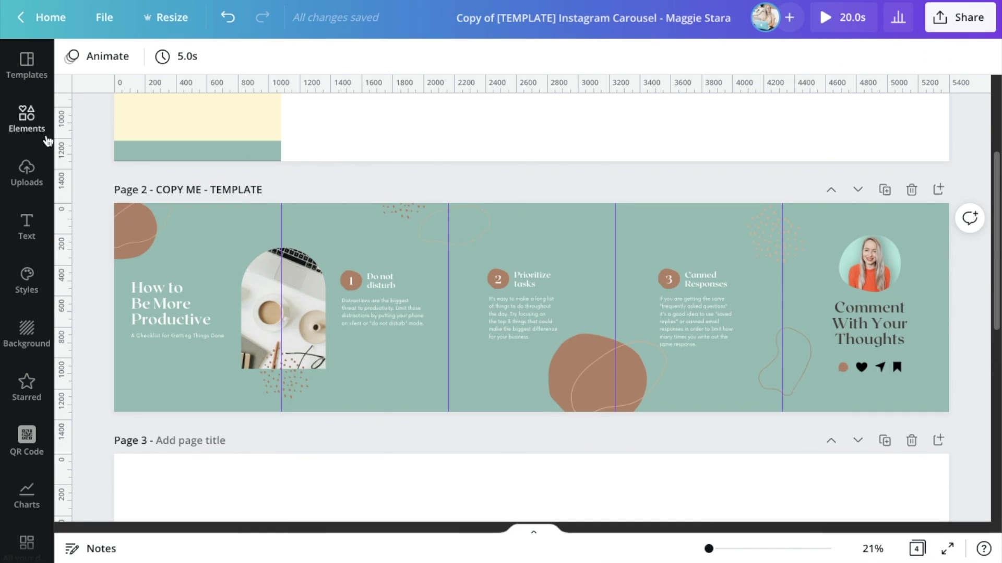
# Step: Apply the "Living to Roam Blues" palette to page 2, shuffled to a sage background with white shapes and dark green text
pyautogui.click(26, 284)
pyautogui.click(170, 233)
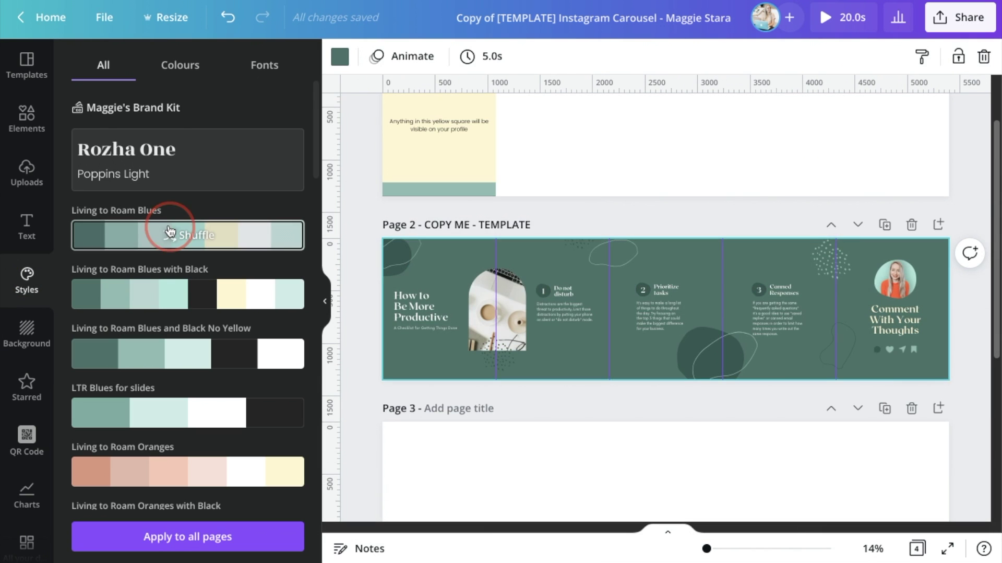
pyautogui.click(165, 233)
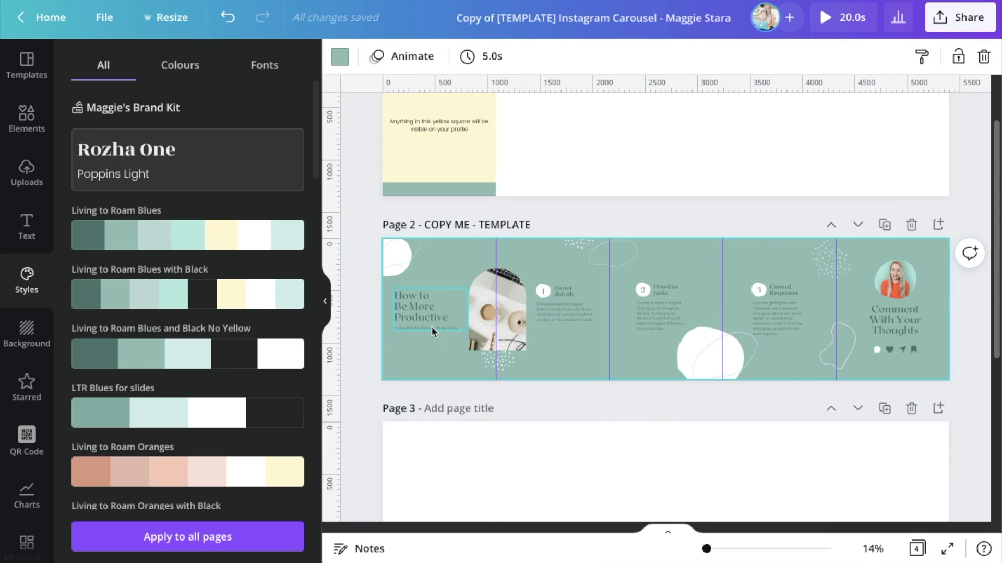
pyautogui.click(325, 298)
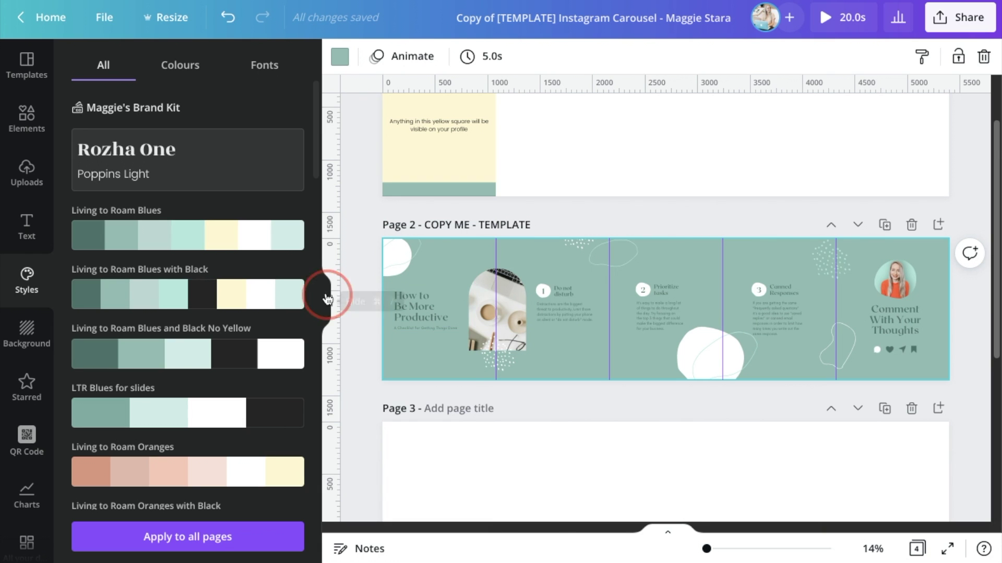
# Step: Open the Brand Kit from the Canva home page and look through its contents
pyautogui.click(21, 286)
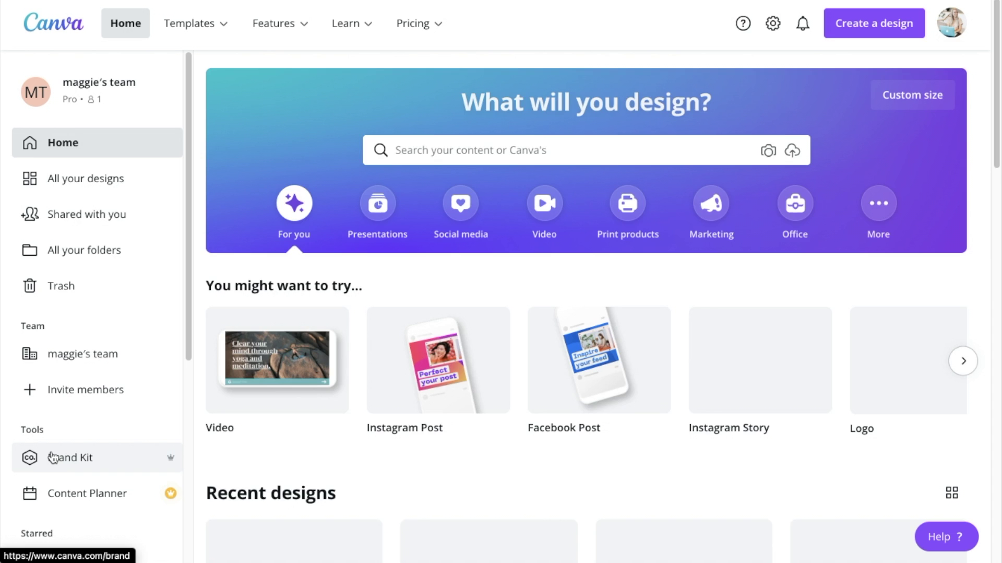
pyautogui.click(49, 456)
pyautogui.scroll(-2, 346, 390)
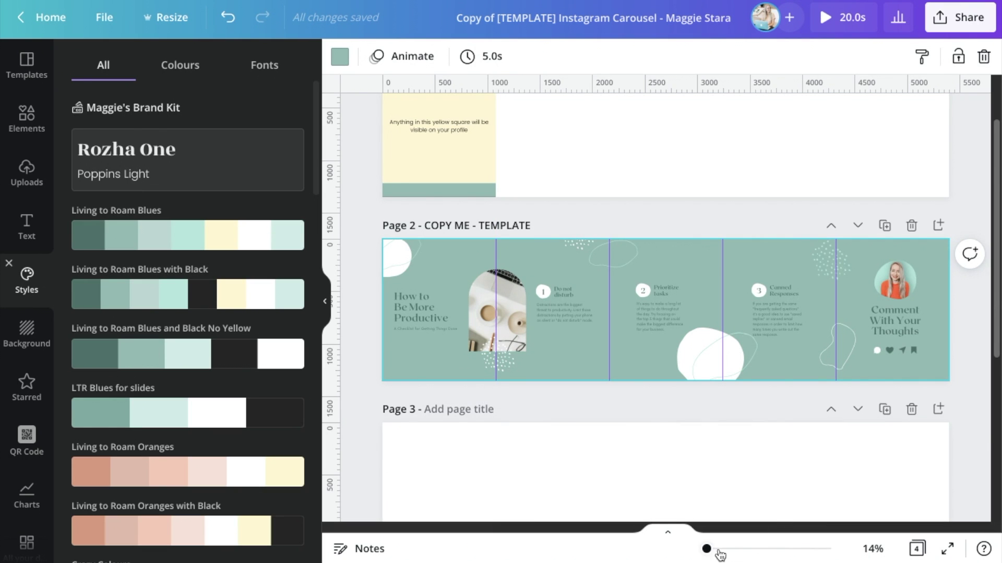
# Step: Examine the recoloured title, numbered tips and shapes across page 2's panels up close
pyautogui.moveTo(710, 551); pyautogui.dragTo(712, 548)
pyautogui.hscroll(-5, 559, 393)
pyautogui.scroll(3, 559, 393)
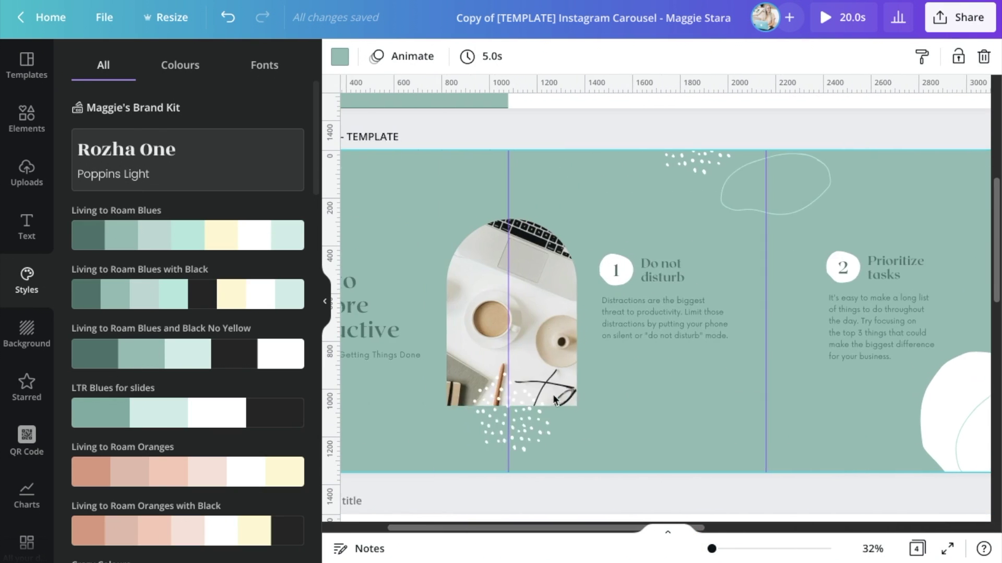
pyautogui.hscroll(-1, 550, 397)
pyautogui.click(449, 295)
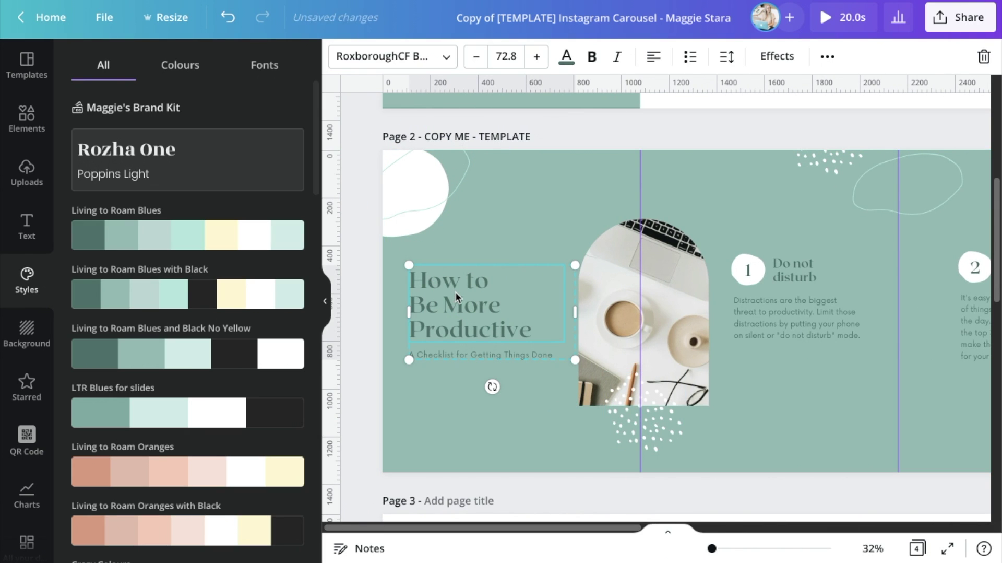
pyautogui.hscroll(10, 462, 293)
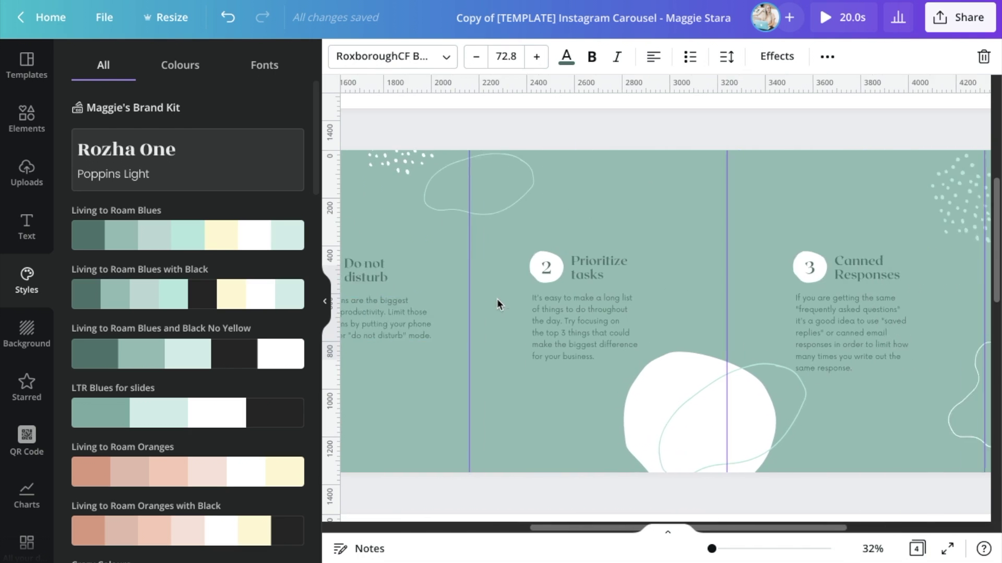
# Step: Recolour the white speech-bubble icon in the last panel to the dark green document colour
pyautogui.hscroll(8, 497, 299)
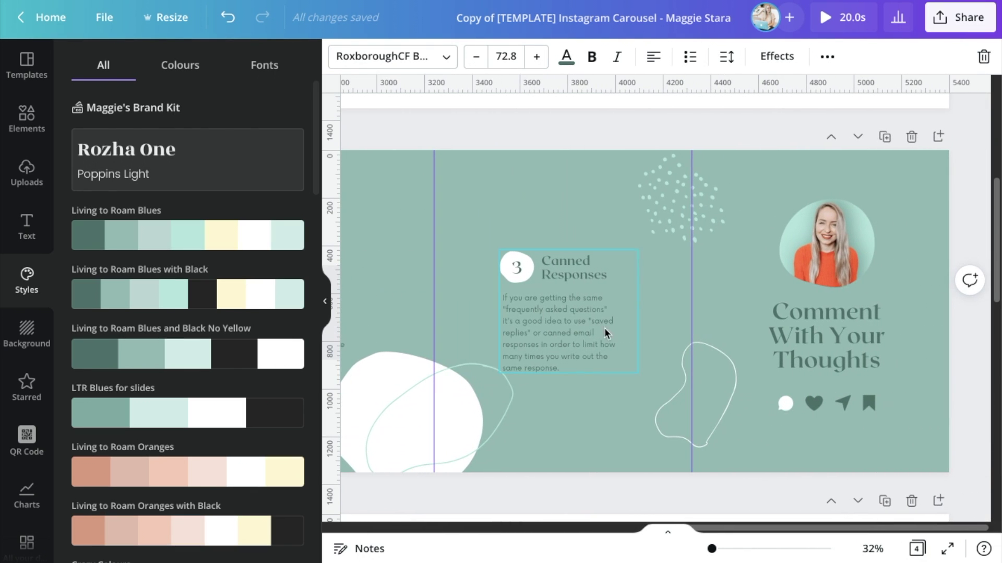
pyautogui.click(784, 404)
pyautogui.click(340, 57)
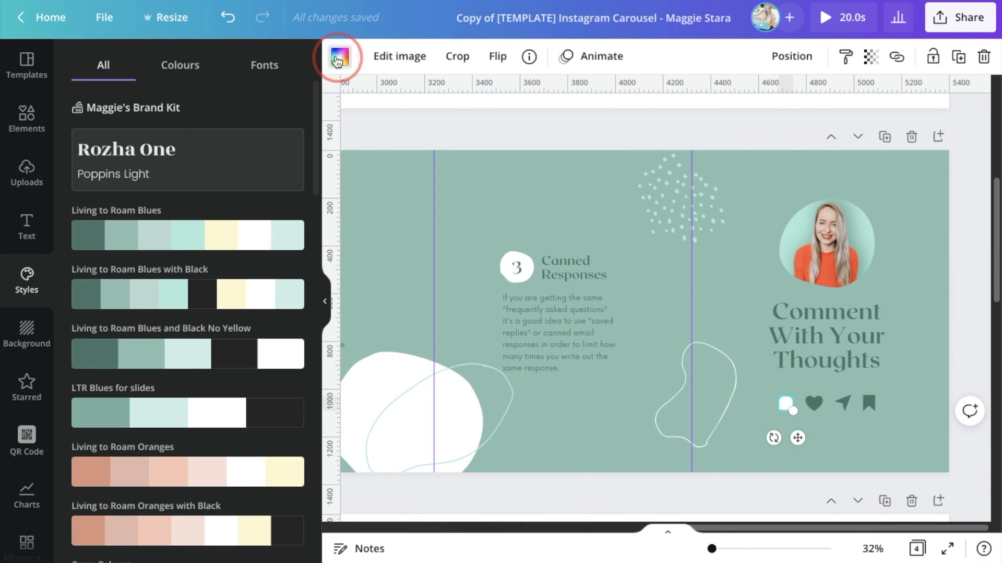
pyautogui.click(207, 134)
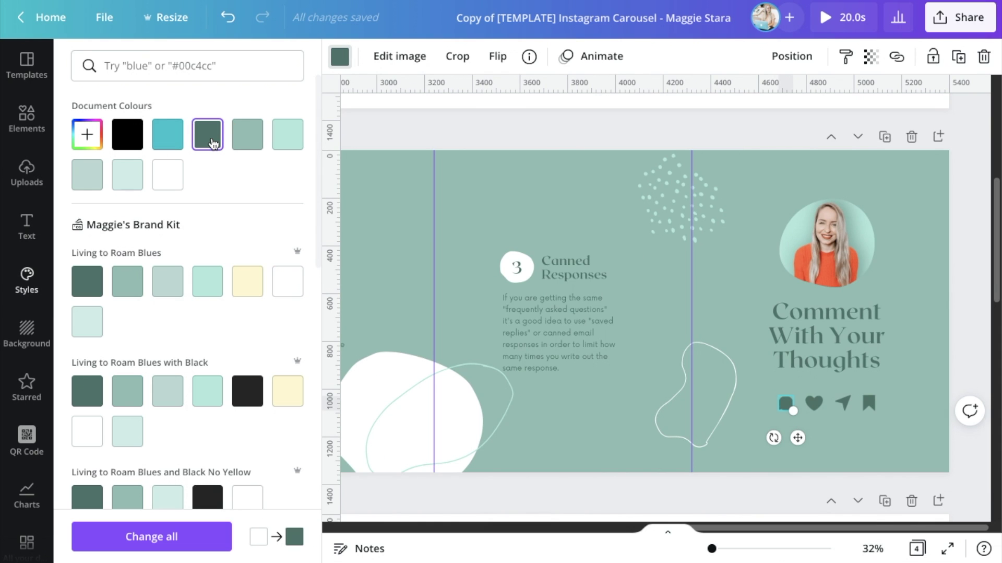
pyautogui.click(660, 279)
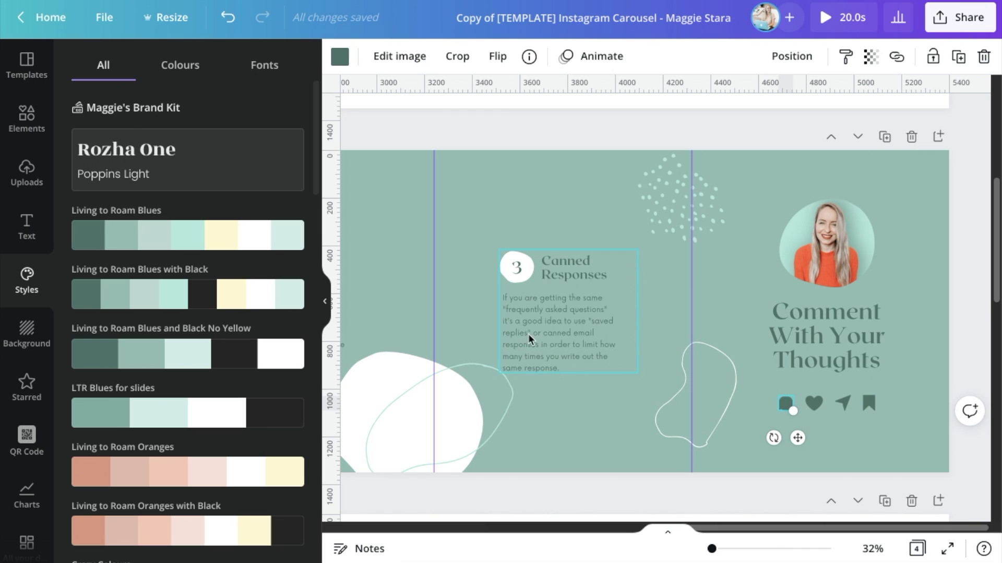
# Step: Set the "Comment With Your Thoughts" text in the last panel to Poppins Light in all capitals
pyautogui.click(800, 356)
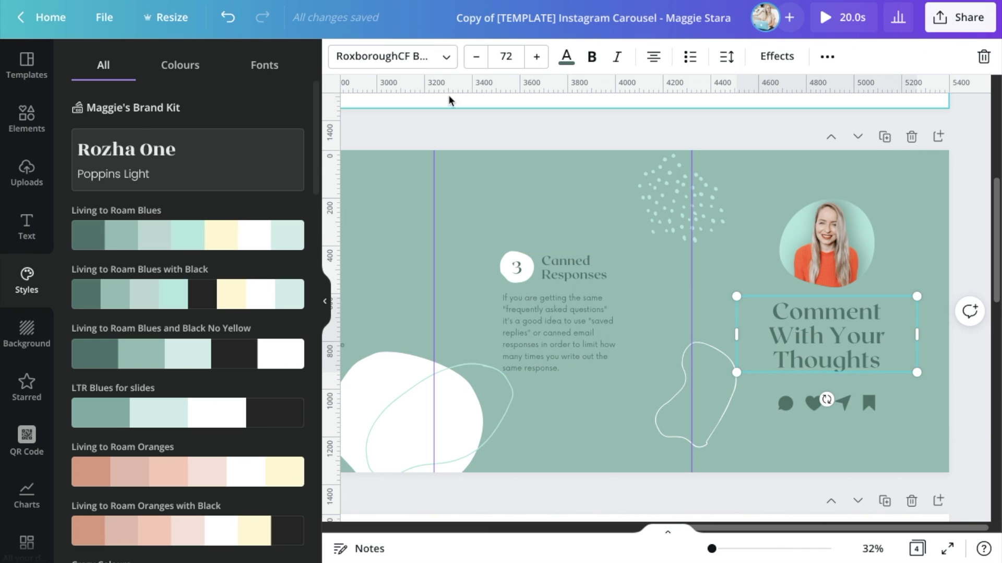
pyautogui.click(410, 56)
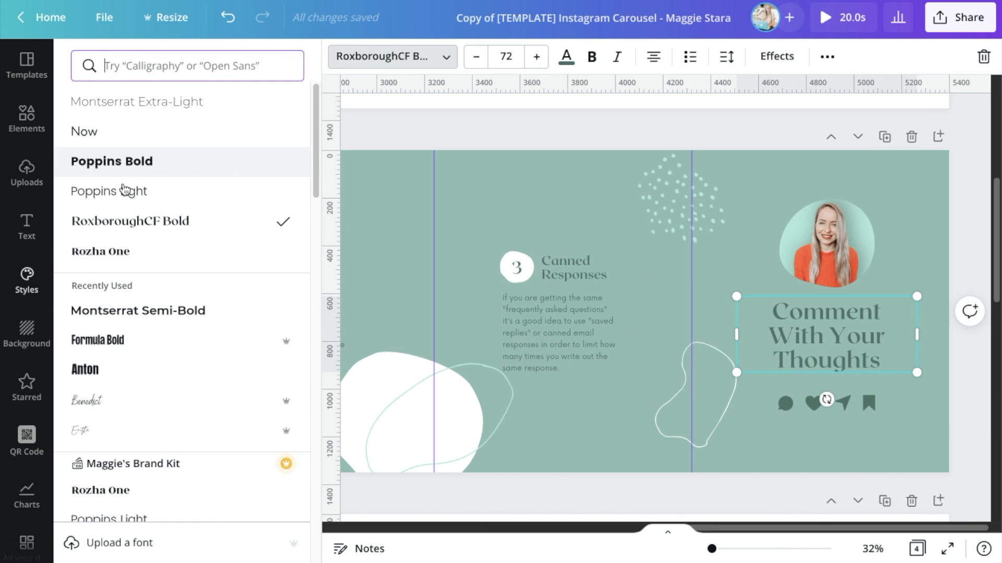
pyautogui.click(120, 191)
pyautogui.click(827, 57)
pyautogui.click(510, 95)
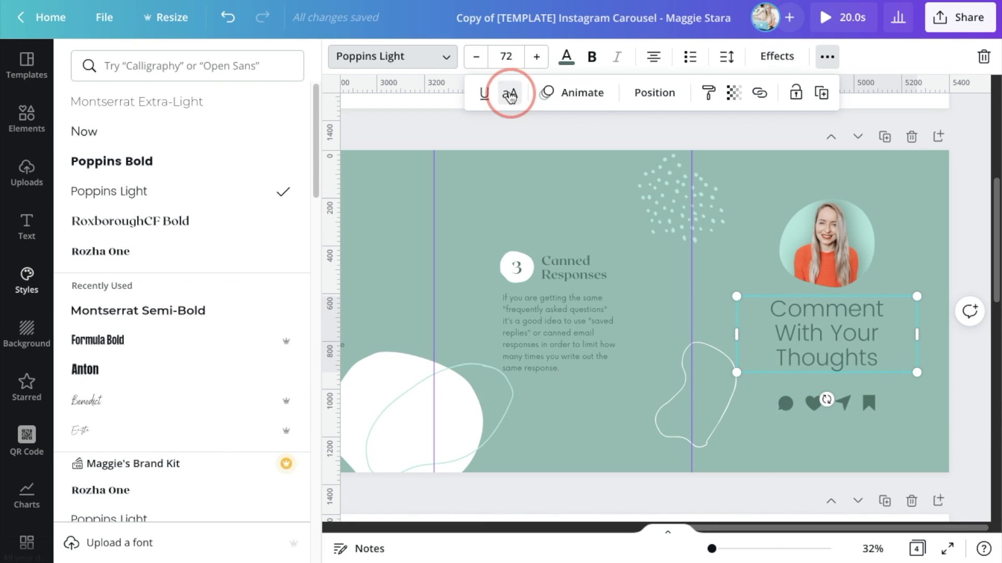
# Step: Reduce the last panel's closing call-to-action text to font size 59
pyautogui.click(477, 56)
pyautogui.click(479, 59)
pyautogui.click(479, 59)
pyautogui.click(479, 60)
pyautogui.click(479, 59)
pyautogui.click(480, 60)
pyautogui.click(479, 59)
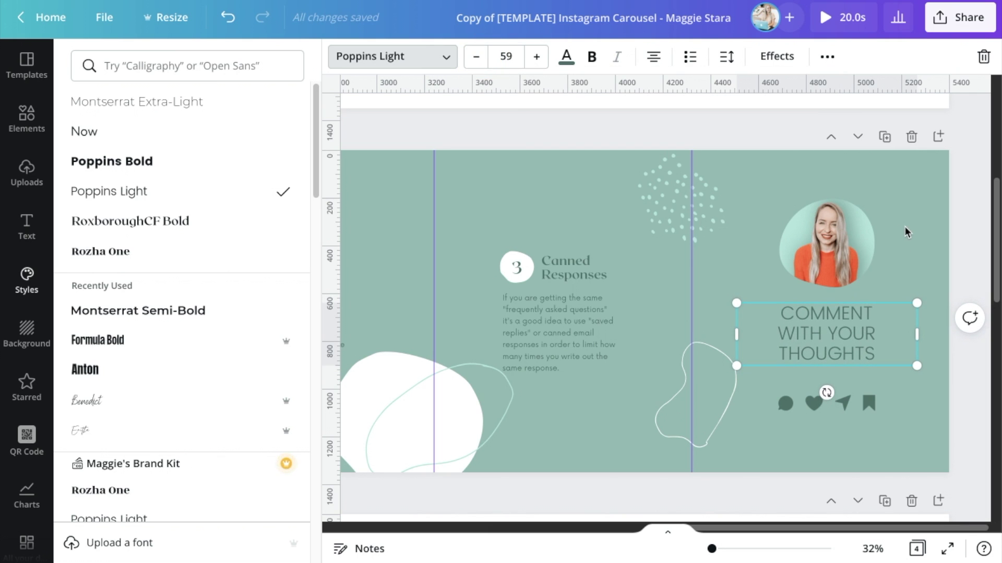
# Step: Move the call-to-action text and the round portrait slightly down, closer to the icon row in the last panel
pyautogui.click(834, 350)
pyautogui.click(895, 250)
pyautogui.moveTo(837, 337); pyautogui.dragTo(840, 350)
pyautogui.moveTo(827, 292)
pyautogui.mouseDown()
pyautogui.moveTo(826, 318)
pyautogui.moveTo(827, 266)
pyautogui.moveTo(836, 285)
pyautogui.mouseUp()
pyautogui.click(765, 315)
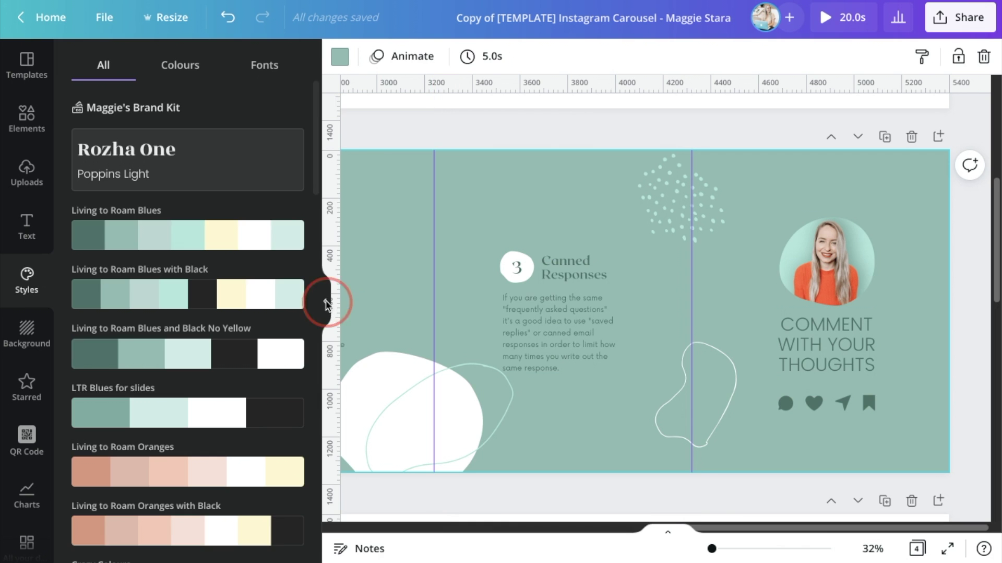
# Step: Copy the yellow profile-visibility guide from page 1 and paste it over the first panel of page 2
pyautogui.click(326, 303)
pyautogui.hscroll(-10, 448, 293)
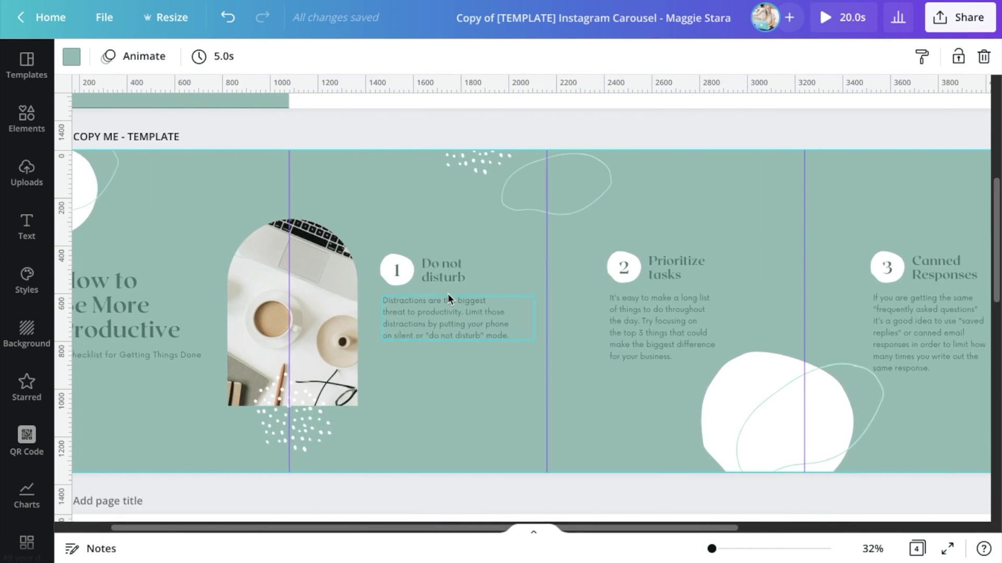
pyautogui.hscroll(-3, 448, 293)
pyautogui.scroll(5, 439, 290)
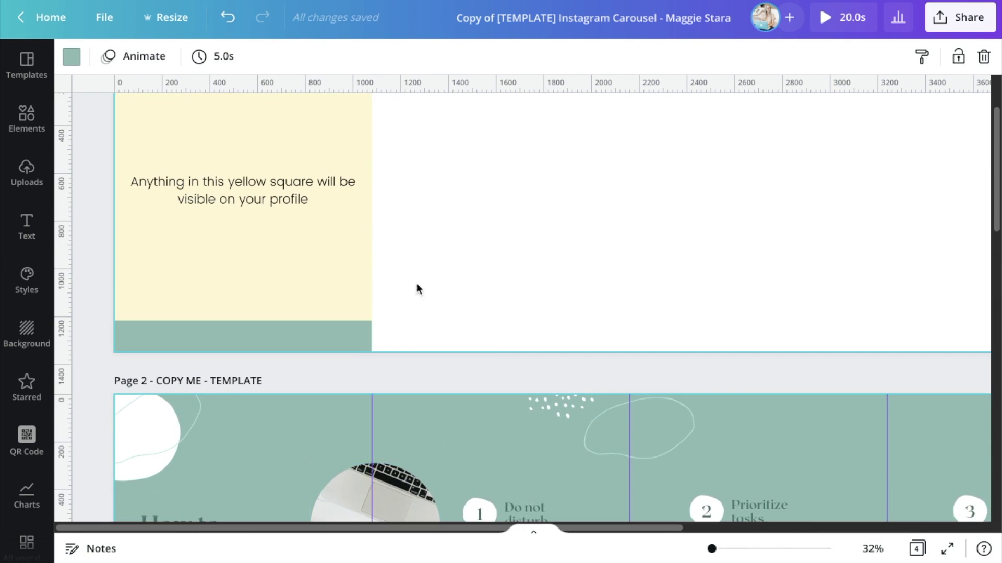
pyautogui.click(301, 288)
pyautogui.scroll(-6, 300, 285)
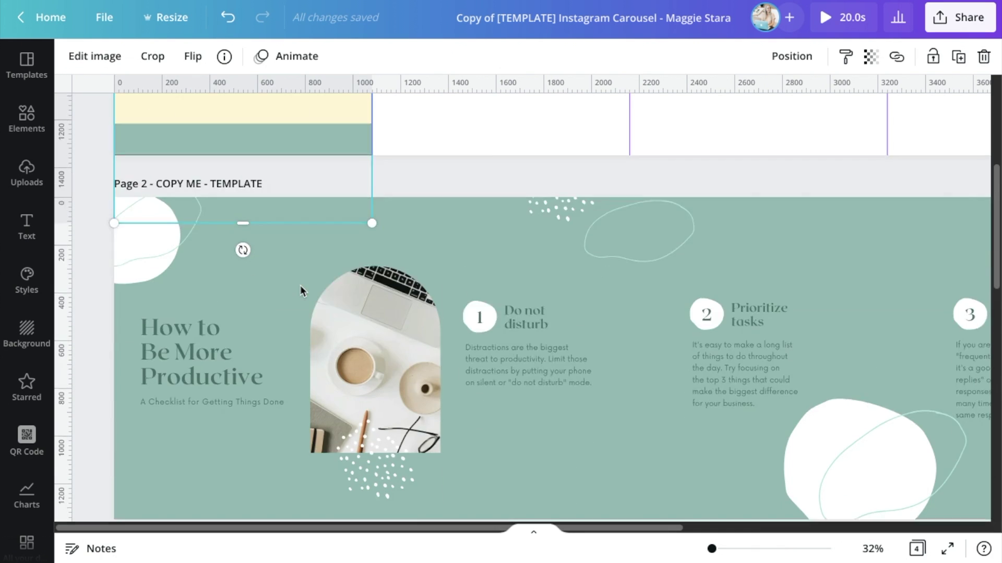
pyautogui.click(280, 331)
pyautogui.scroll(1, 277, 336)
pyautogui.hotkey('ctrl', 'v')
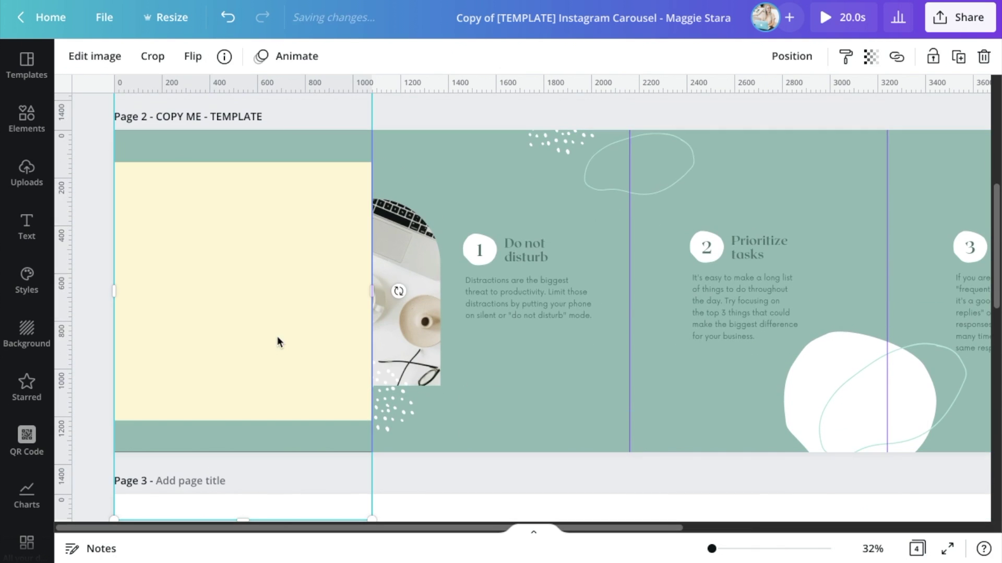
# Step: Set the pasted guide's transparency to 43 to check the first panel's visible area, and delete the guide
pyautogui.click(871, 57)
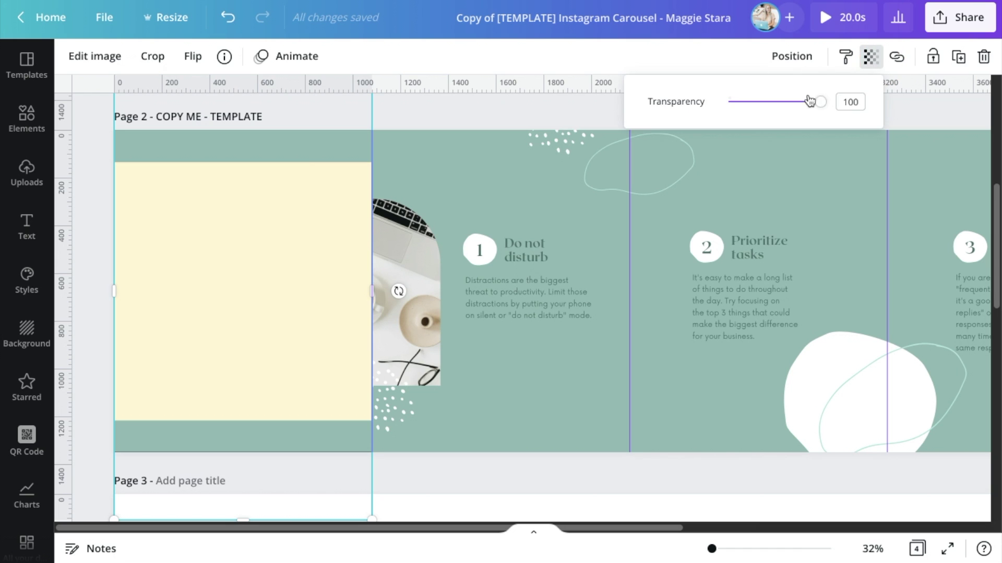
pyautogui.moveTo(823, 102); pyautogui.dragTo(769, 102)
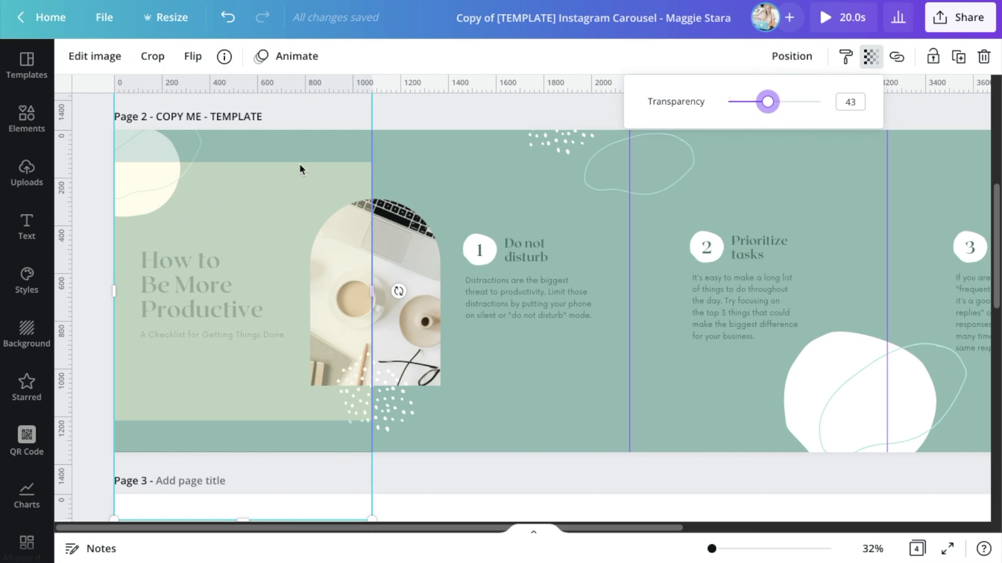
pyautogui.click(871, 57)
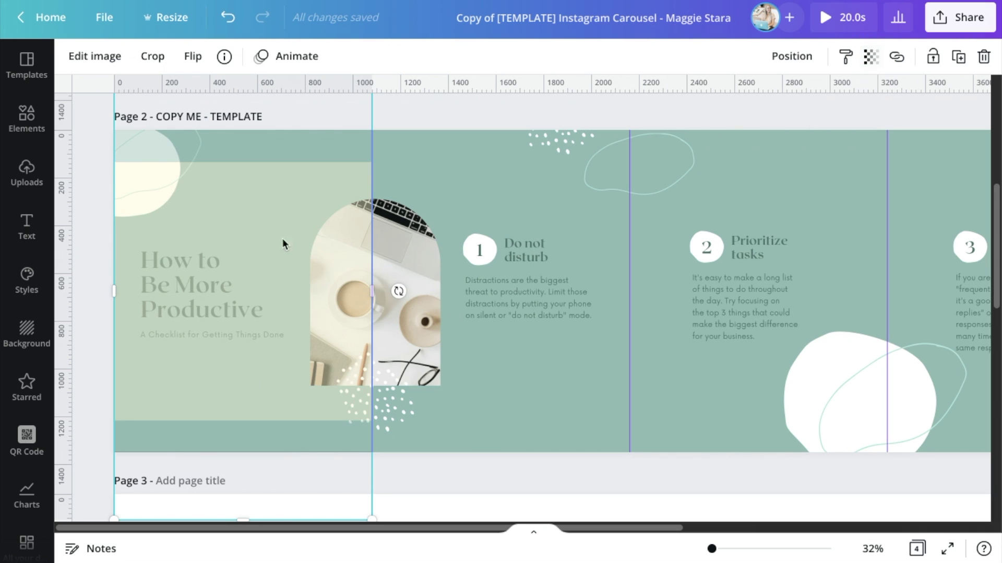
pyautogui.press('Delete')
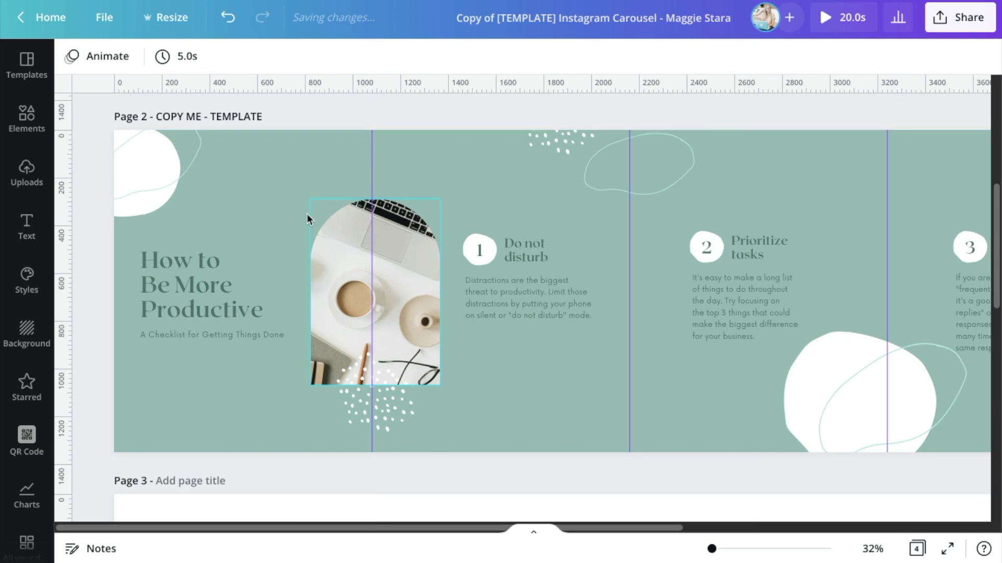
# Step: Download only page 2 of the design as a PNG
pyautogui.click(963, 28)
pyautogui.click(852, 263)
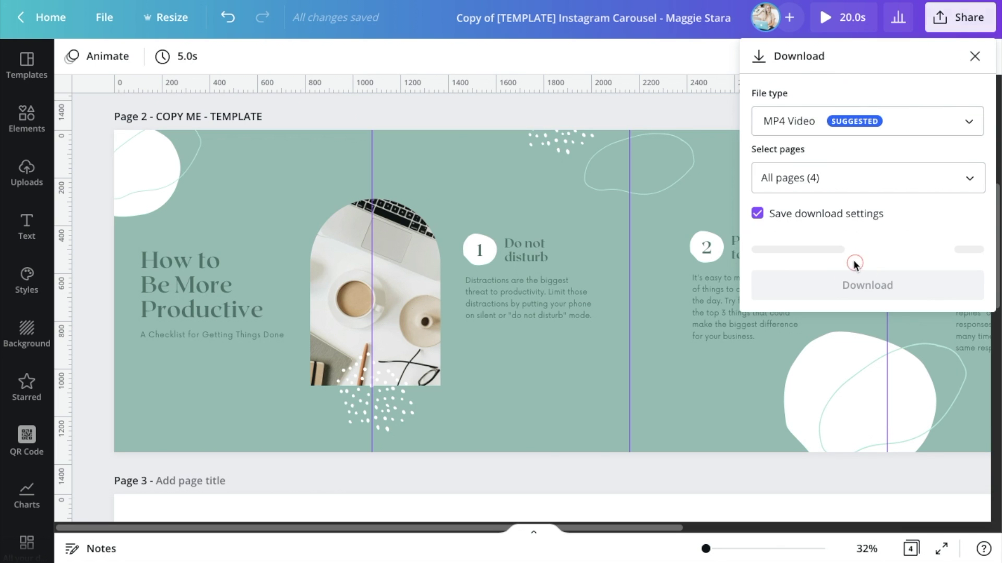
pyautogui.click(846, 131)
pyautogui.click(816, 29)
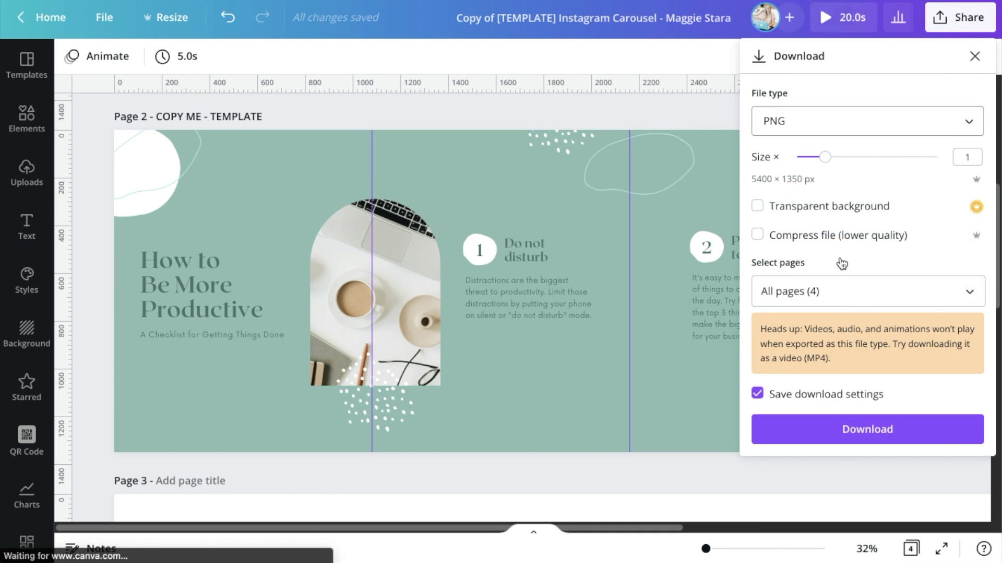
pyautogui.click(830, 291)
pyautogui.click(956, 333)
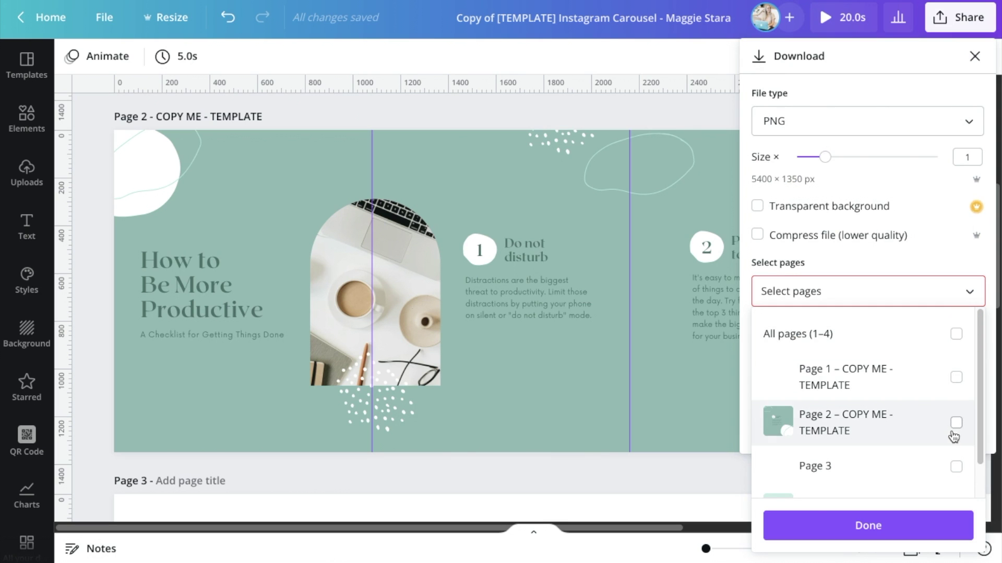
pyautogui.click(956, 421)
pyautogui.click(851, 526)
pyautogui.click(864, 424)
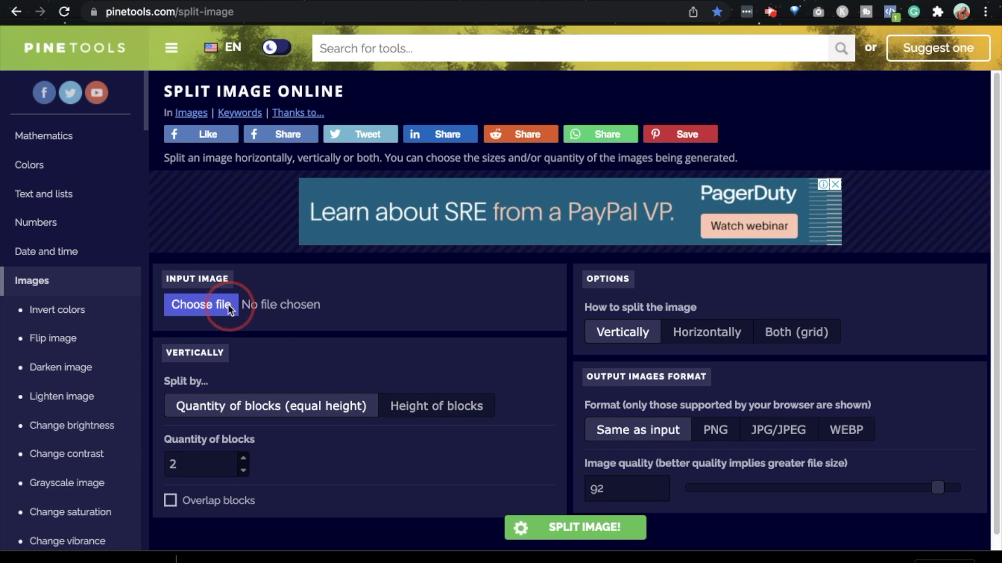
# Step: Load the downloaded Instagram carousel PNG from the Downloads folder as the input image in PineTools' Split Image tool
pyautogui.click(230, 308)
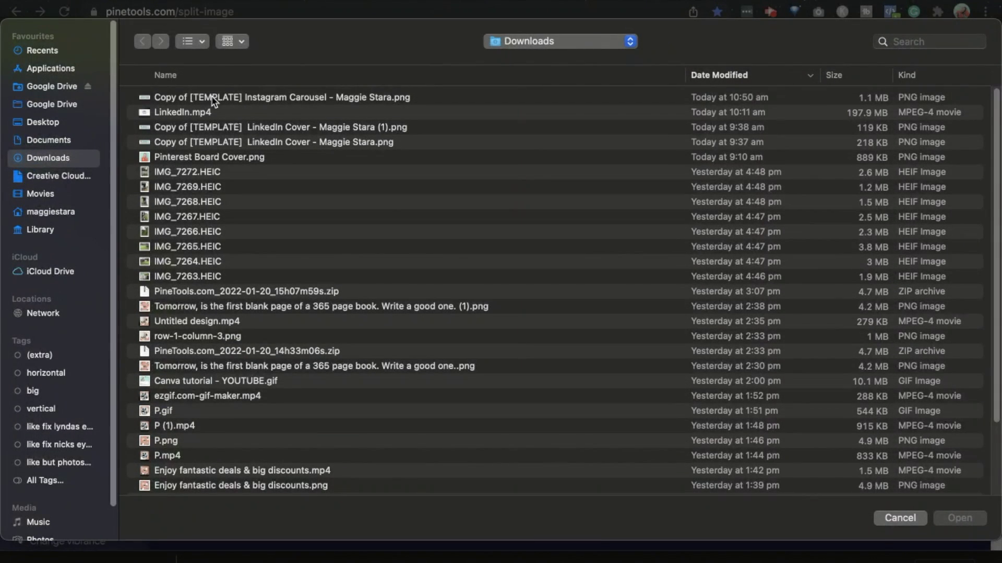
pyautogui.click(211, 98)
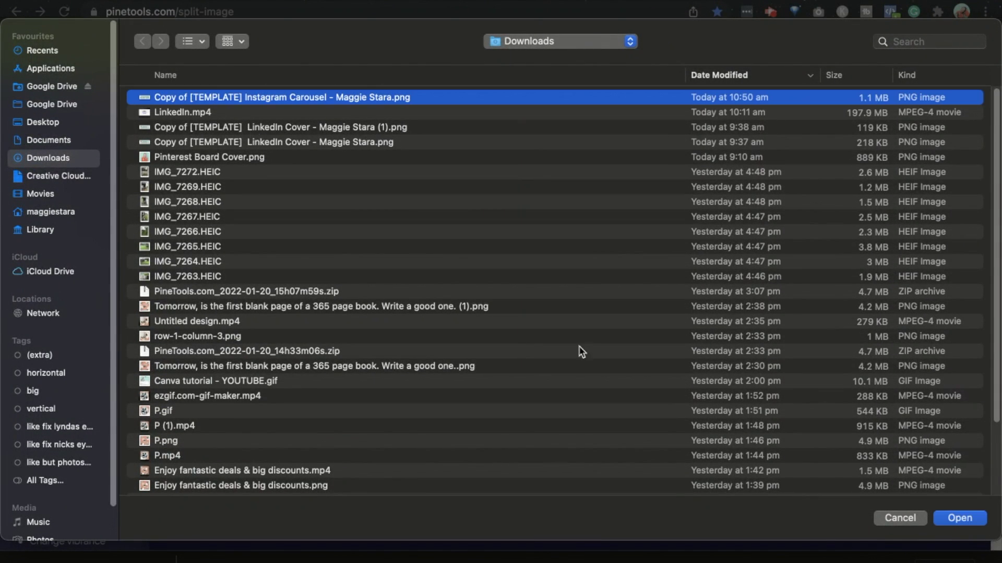
pyautogui.click(967, 520)
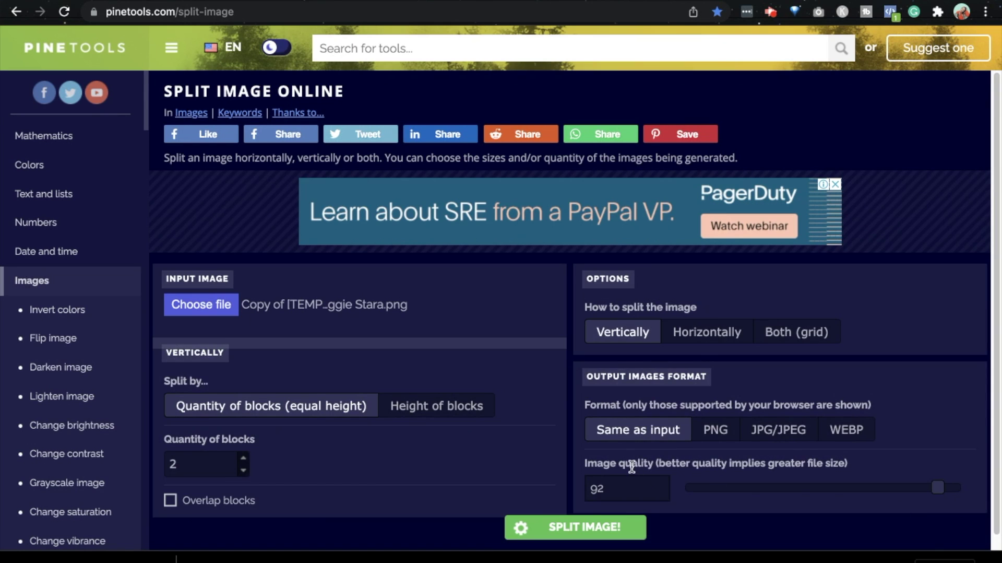
# Step: Split the carousel image horizontally into 5 blocks of equal width, keeping the output format the same as the input
pyautogui.scroll(-2, 631, 376)
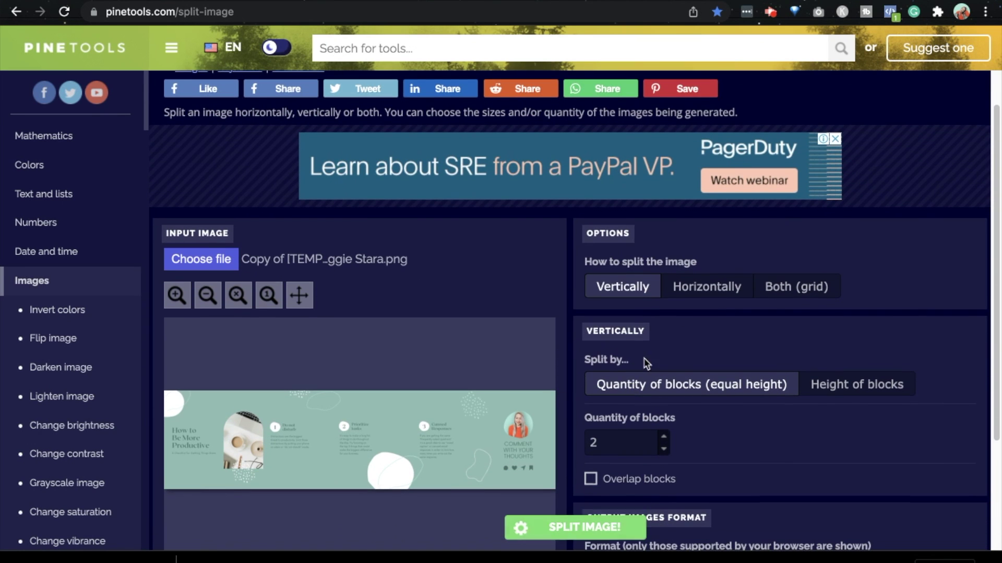
pyautogui.click(707, 294)
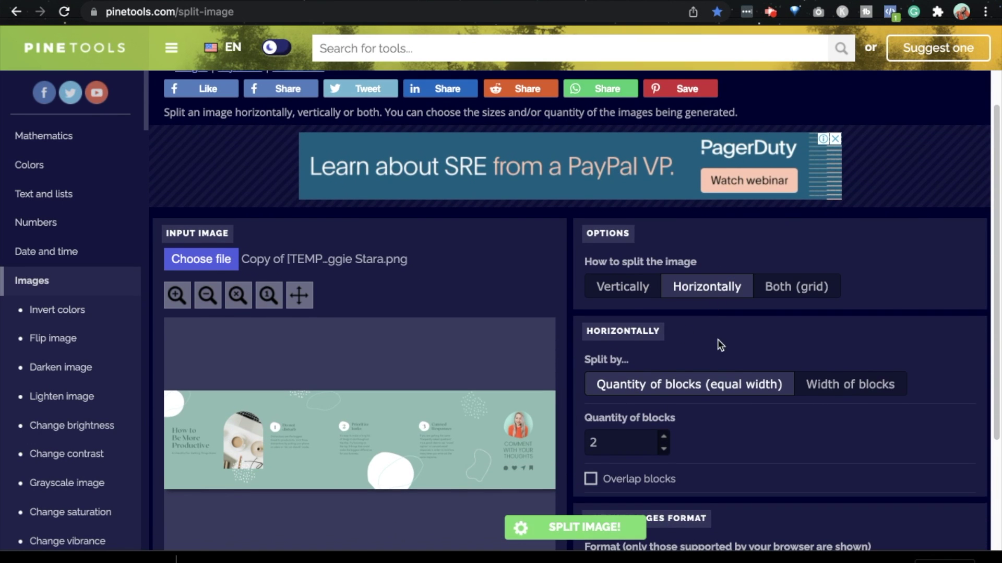
pyautogui.scroll(-3, 718, 339)
pyautogui.write('5')
pyautogui.scroll(-4, 781, 397)
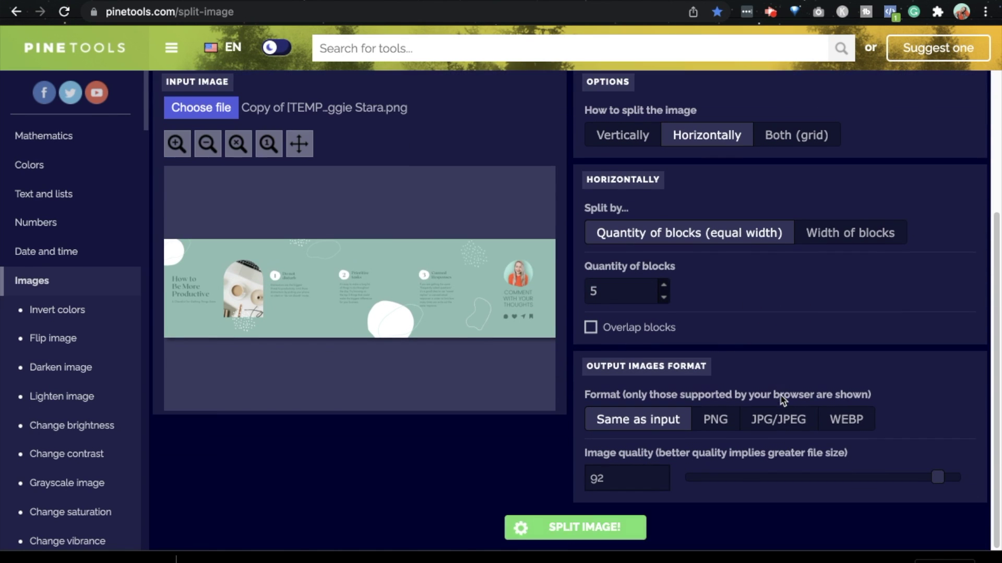
pyautogui.click(601, 527)
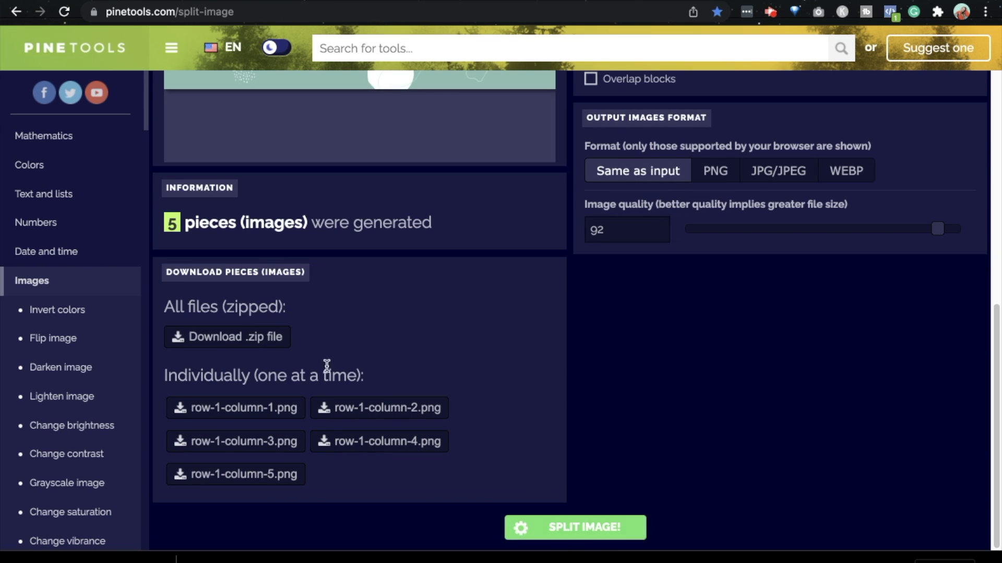
# Step: Download all the split carousel images together as a .zip file
pyautogui.click(265, 340)
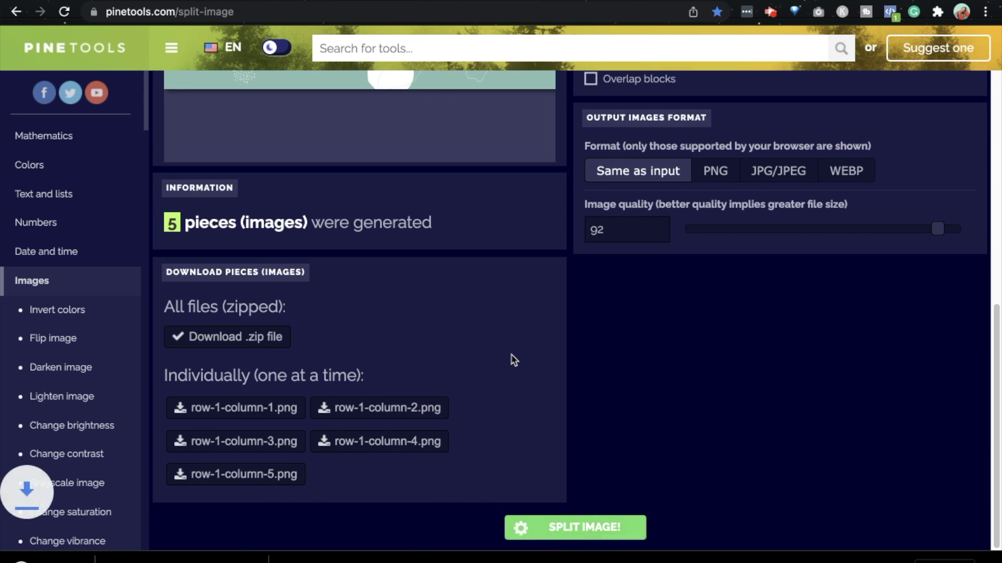
pyautogui.scroll(3, 511, 359)
pyautogui.scroll(1, 514, 360)
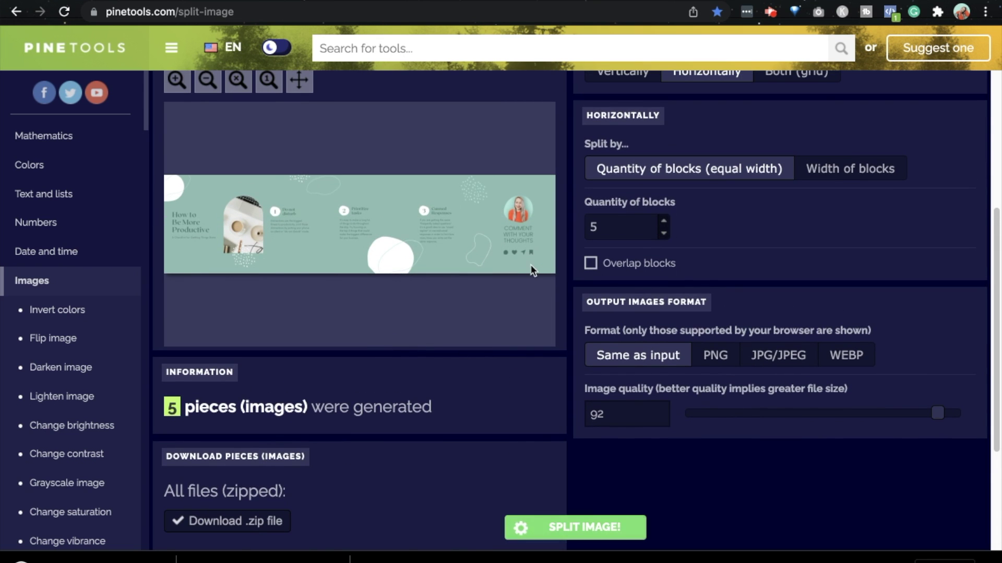